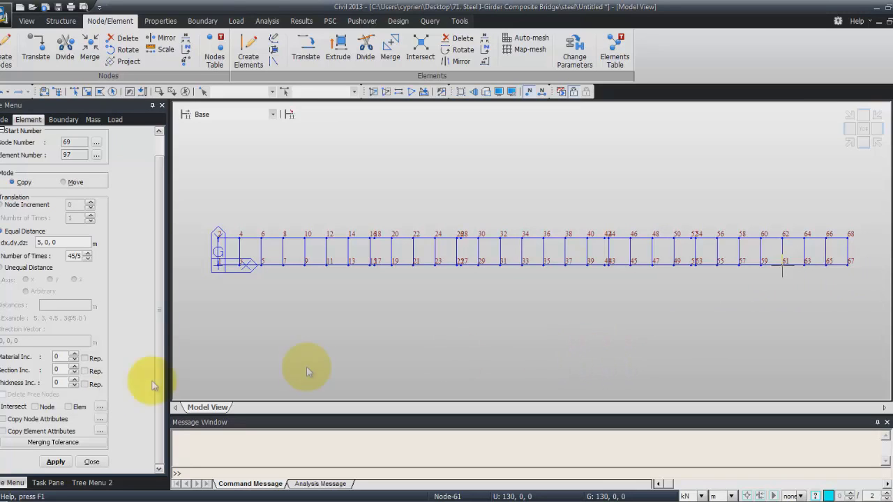
- Leave the Translate Elements form for the works tree and bring up Define Supports from the Boundary tab
left_click(91, 481)
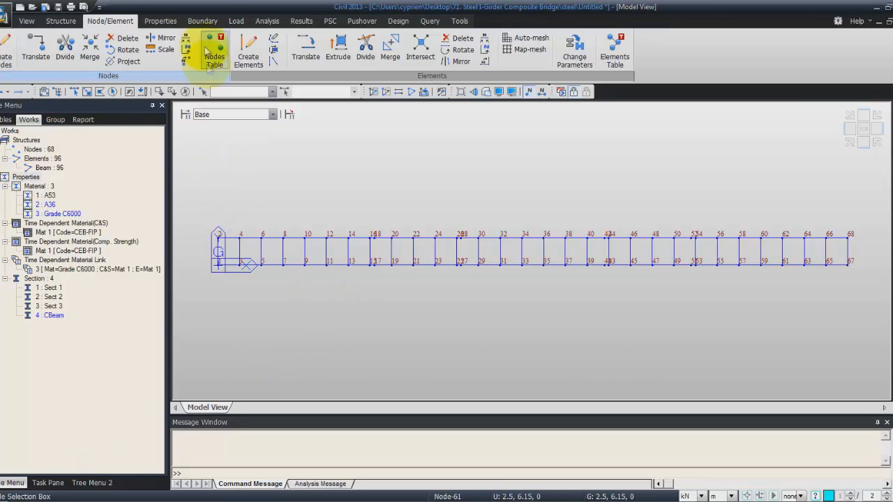
left_click(203, 24)
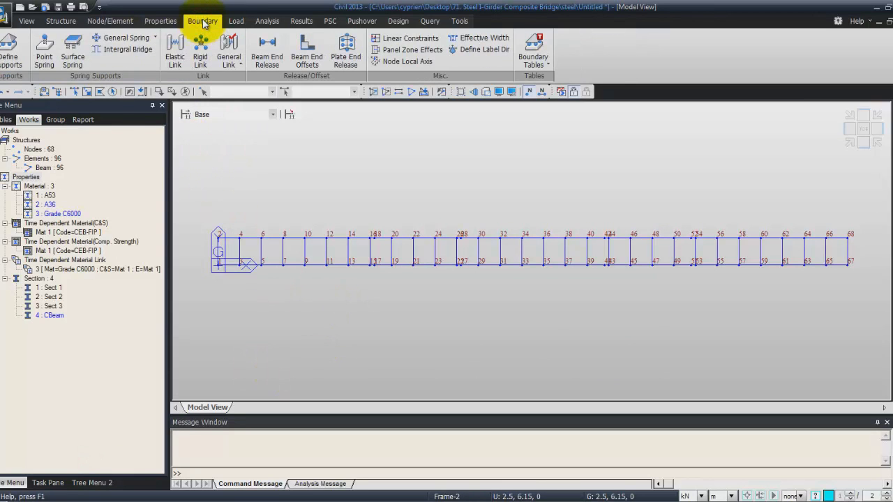
left_click(11, 57)
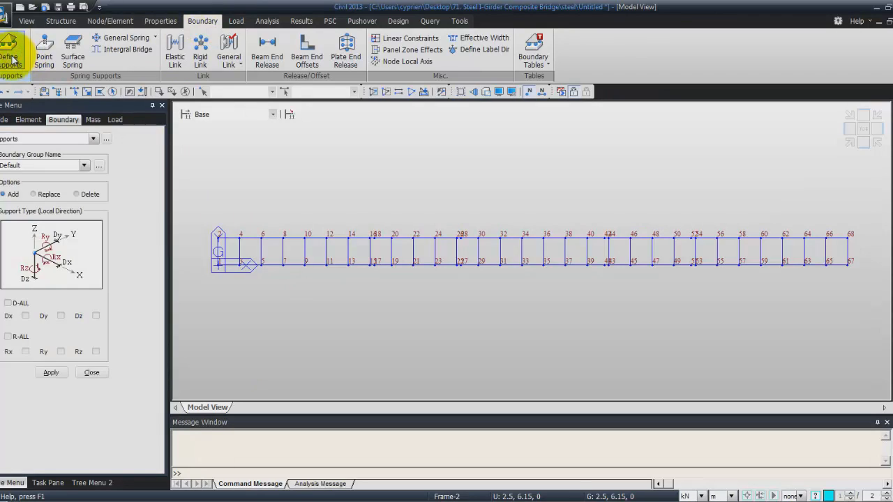
- Fix node 21 in Dx, Dy and Dz as a support in boundary group BGroup
left_click(83, 166)
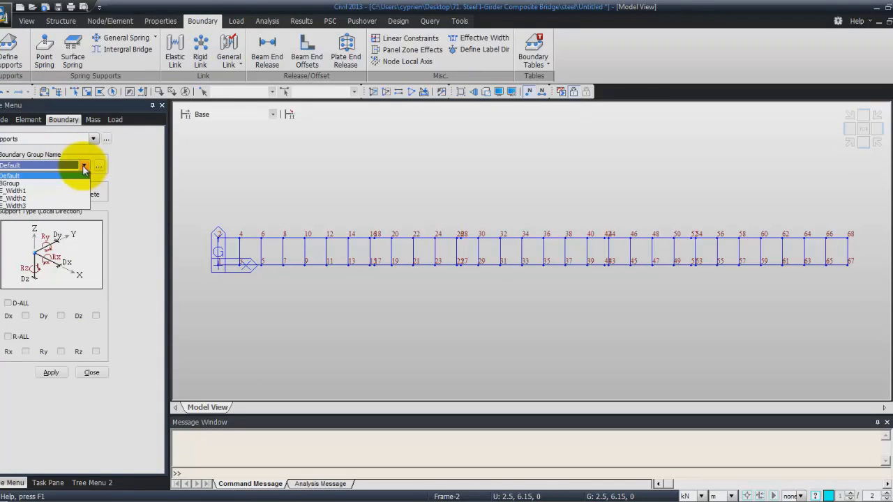
left_click(79, 185)
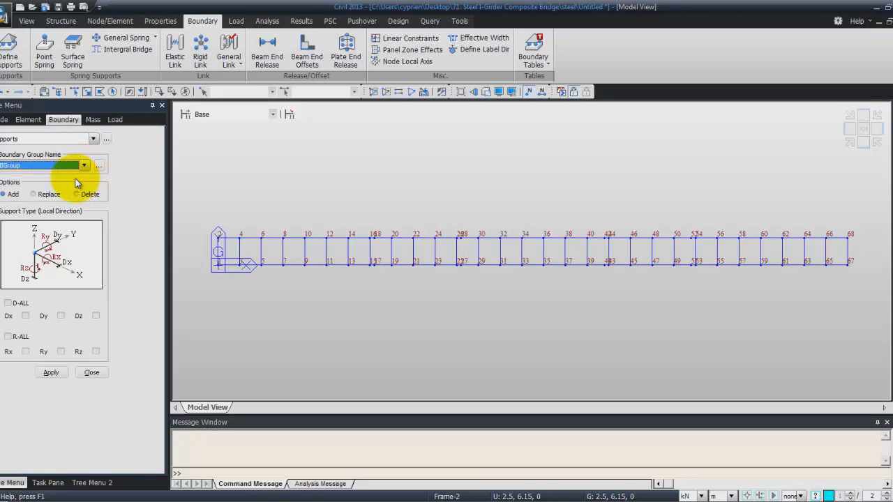
left_click(76, 92)
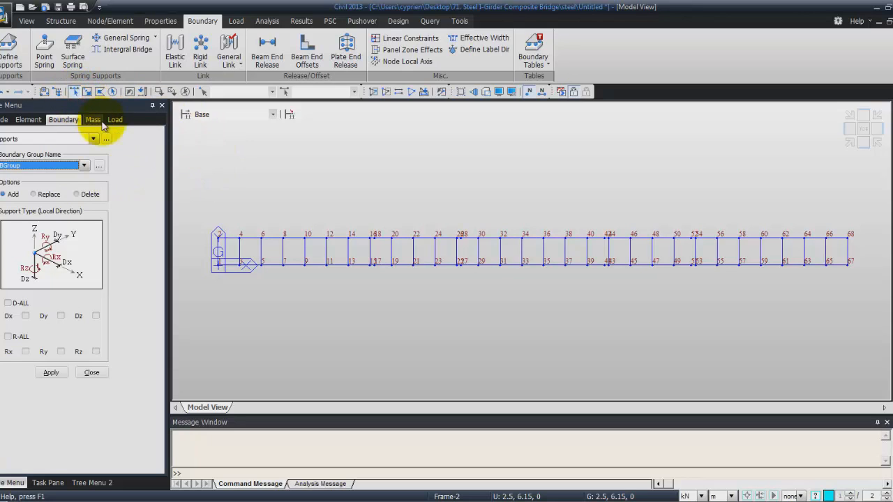
left_click(413, 269)
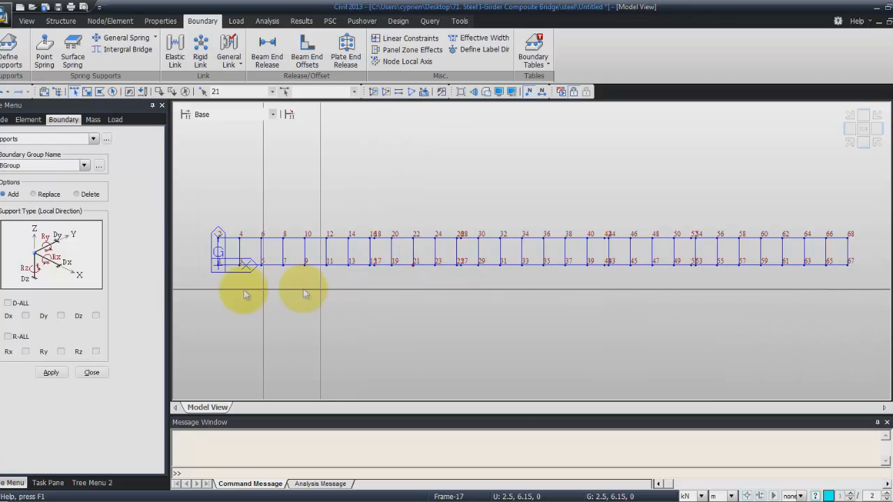
left_click(51, 373)
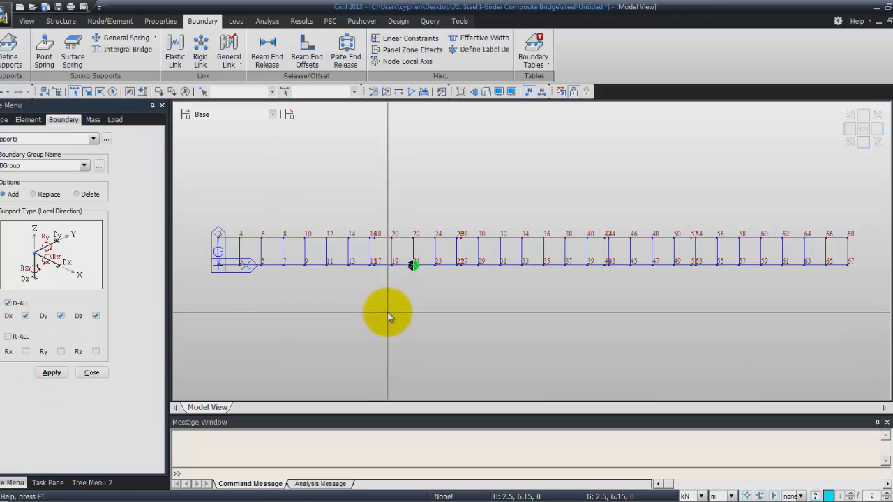
- Support bottom nodes 1, 47 and 67 in Dy and Dz, leaving Dx free
left_click(218, 265)
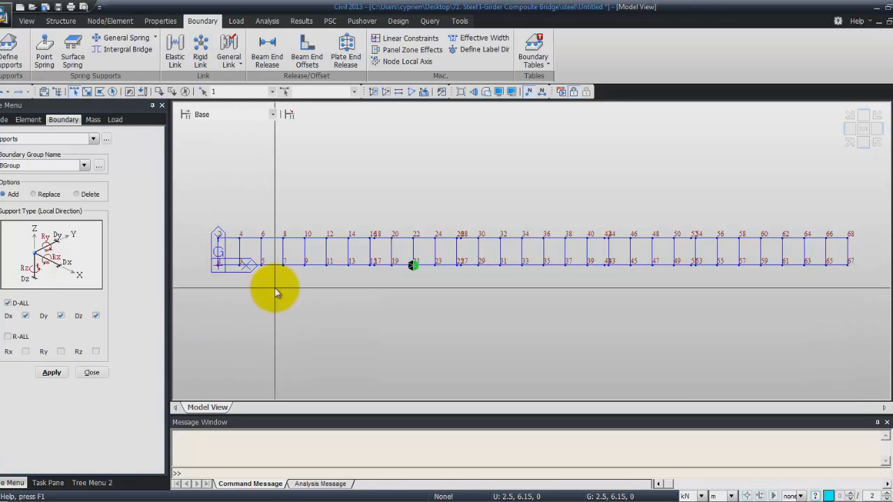
left_click(654, 264)
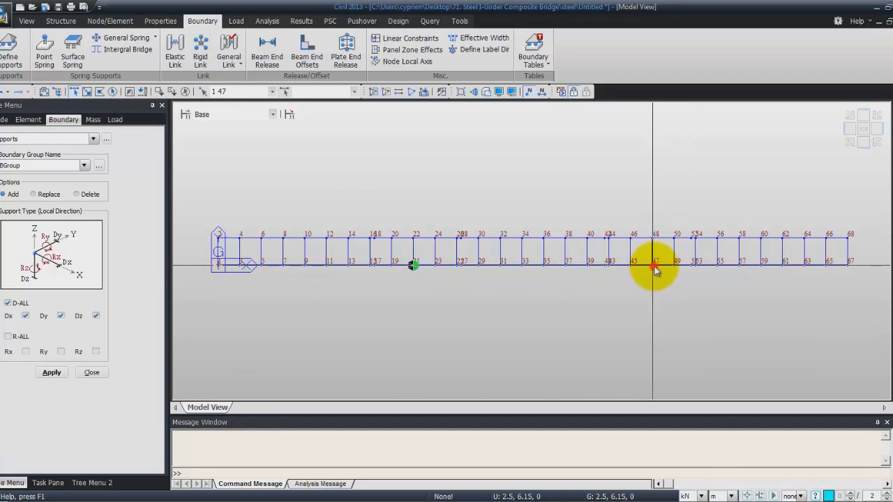
left_click(848, 264)
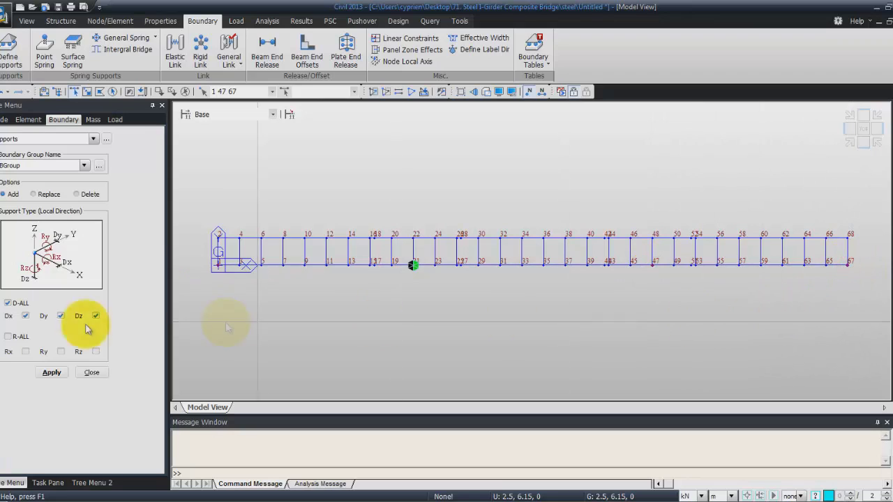
left_click(26, 317)
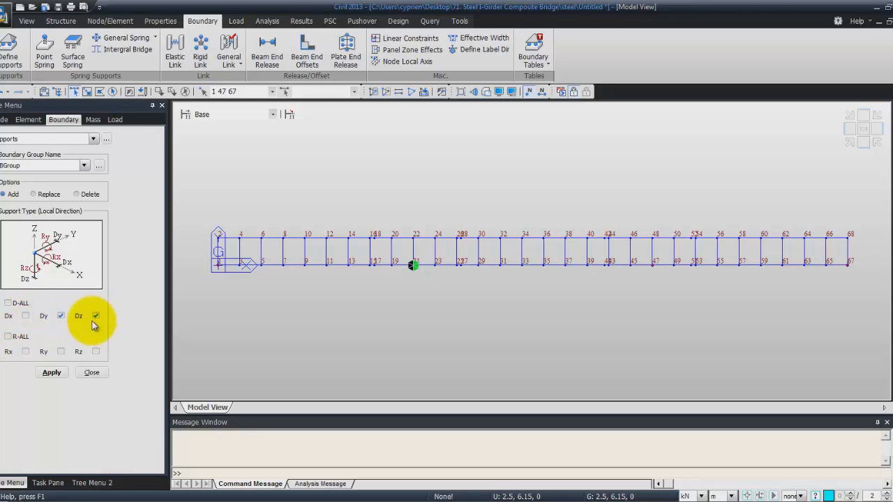
left_click(52, 372)
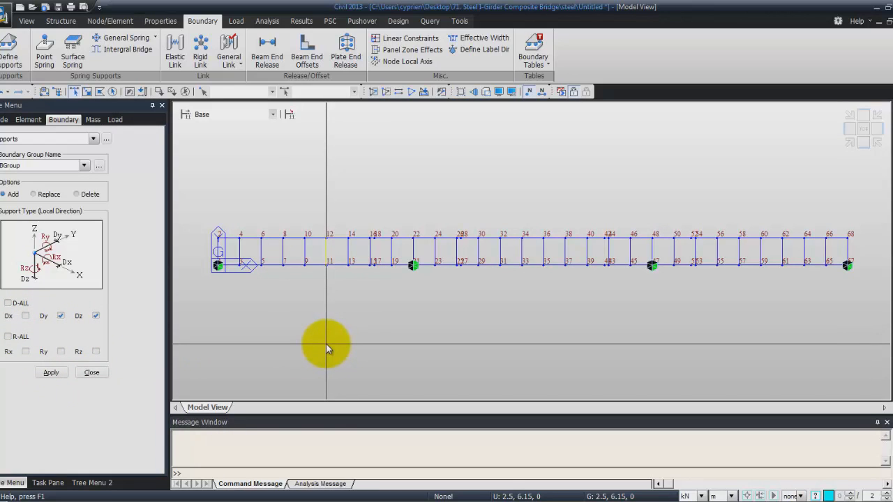
- Add vertical-only Dz supports at top nodes 2, 48 and 68
left_click(219, 245)
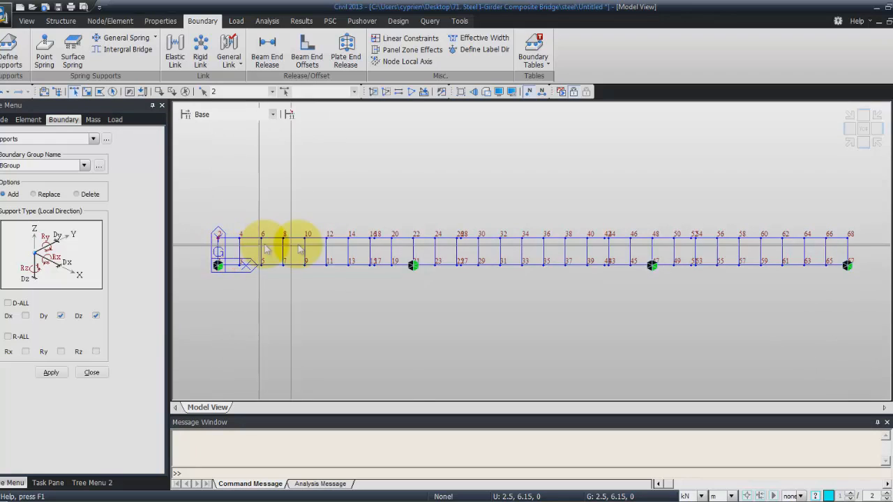
left_click(654, 240)
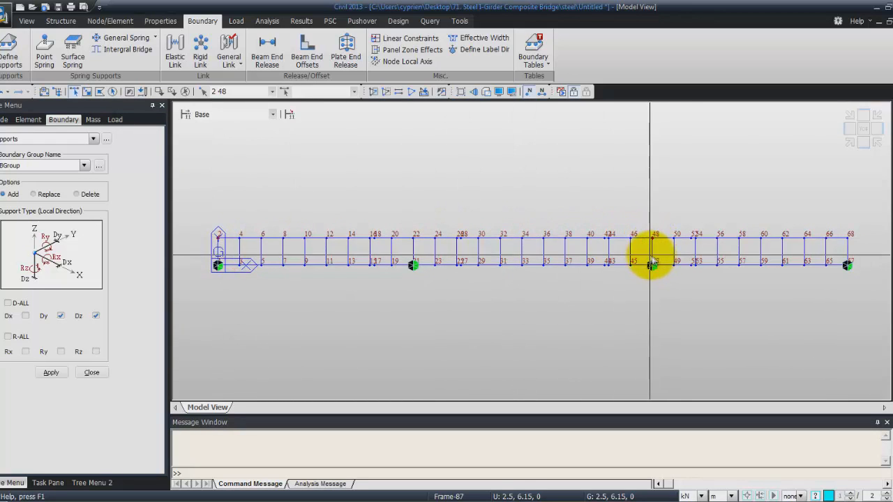
left_click(848, 239)
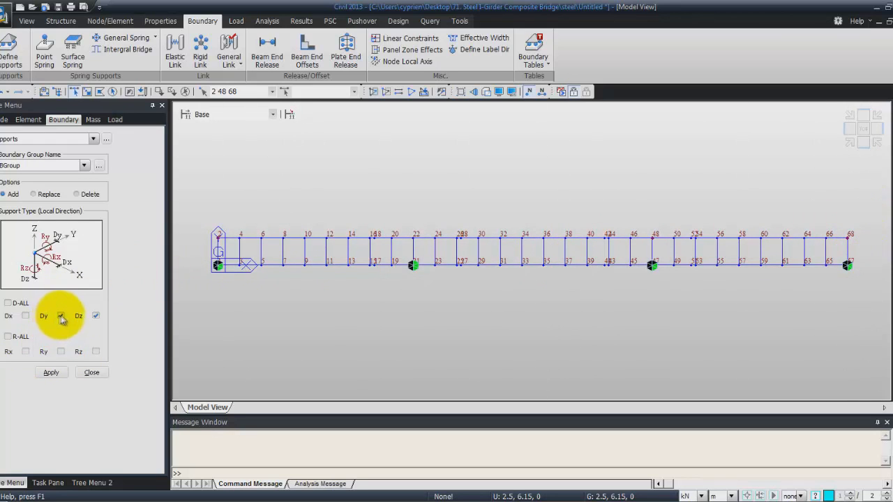
left_click(50, 373)
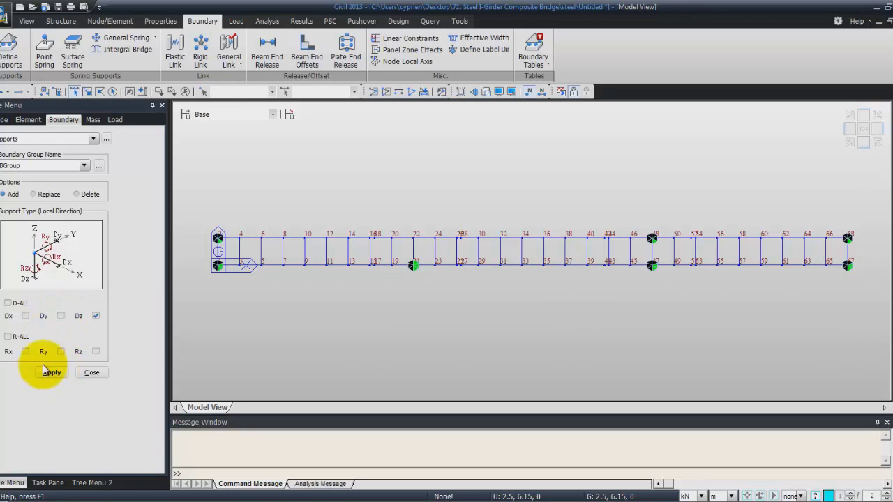
- Restrain top node 22 in Dx and Dz, then close the Supports panel
left_click(416, 239)
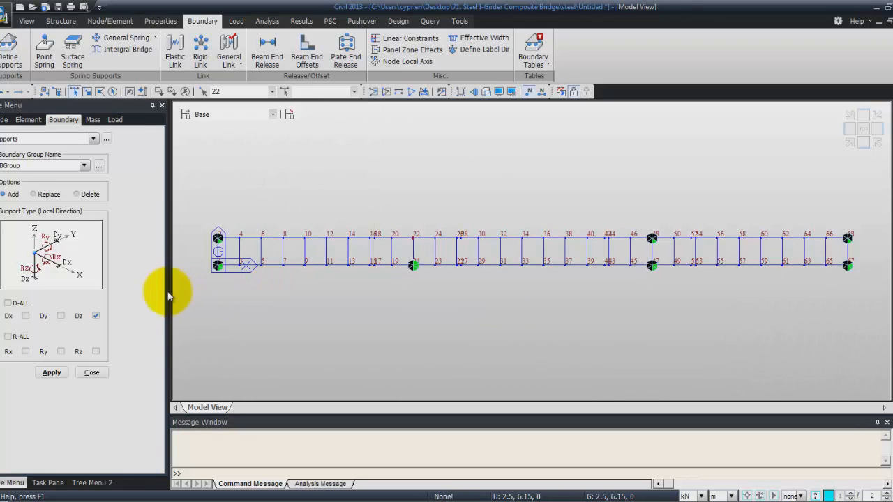
left_click(26, 316)
left_click(52, 372)
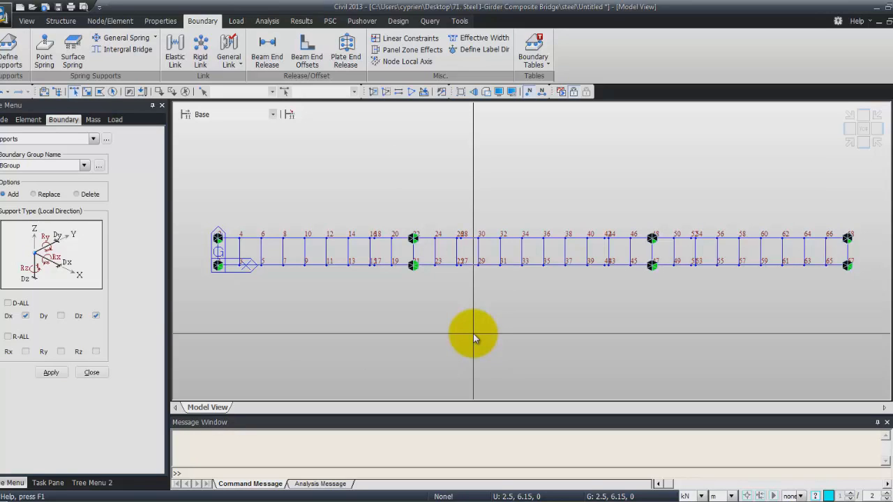
left_click(92, 373)
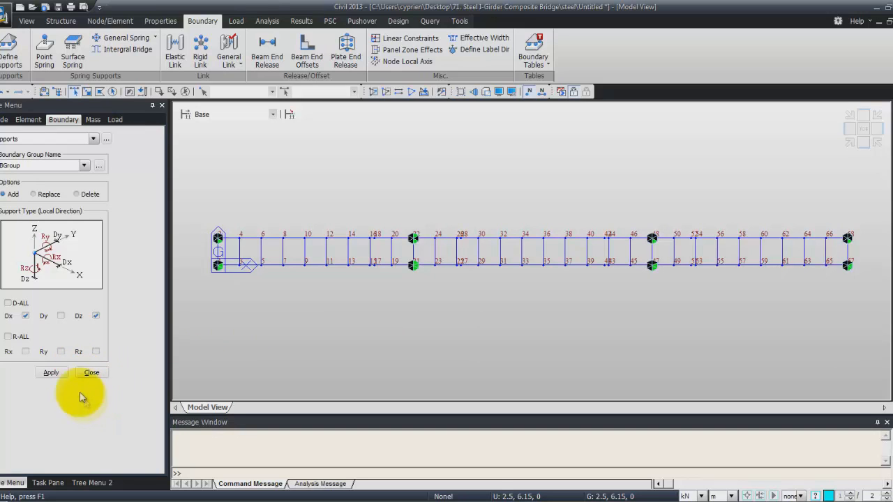
left_click(90, 372)
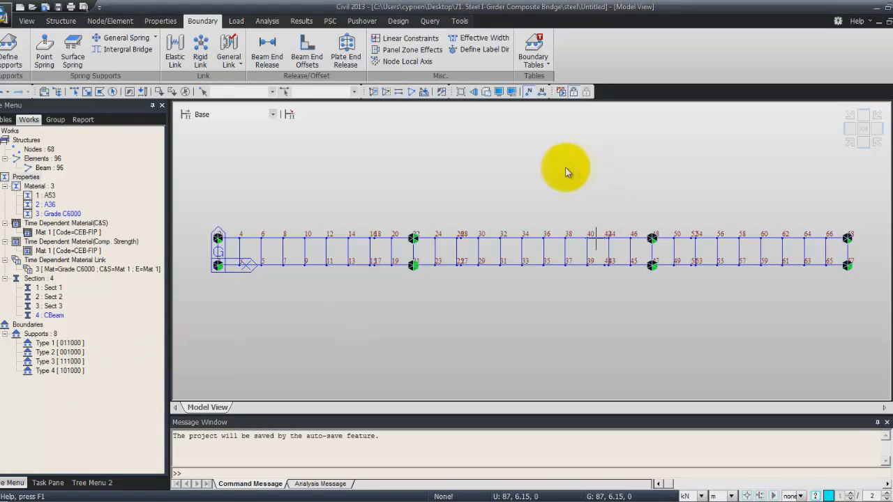
- Switch on support symbol display in the boundary display settings
left_click(498, 93)
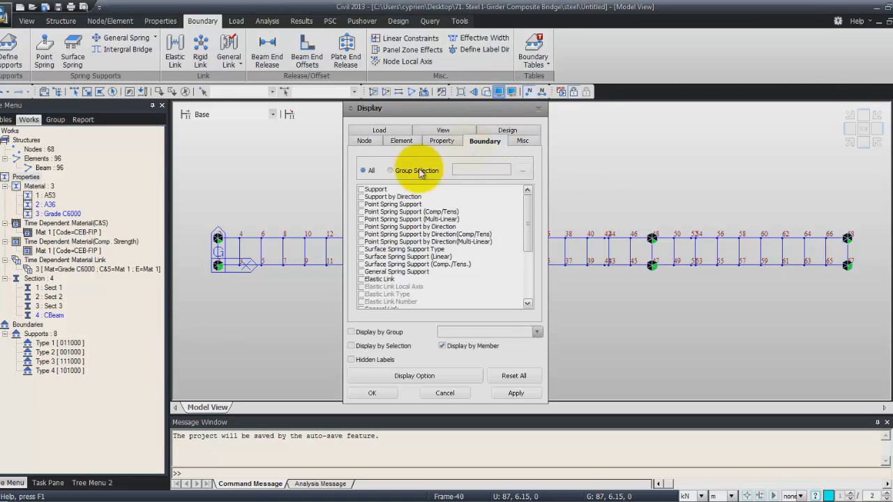
left_click(361, 189)
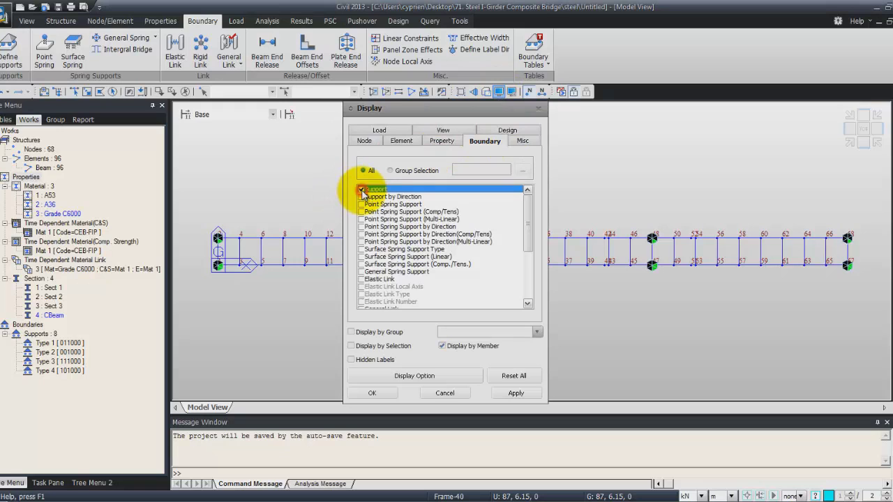
left_click(372, 395)
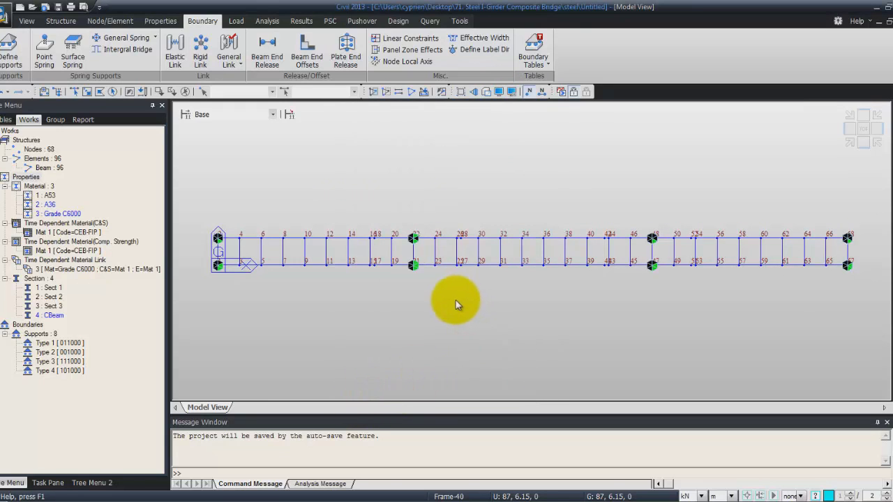
- Show element numbers and hide node numbers on the girder model
left_click(545, 93)
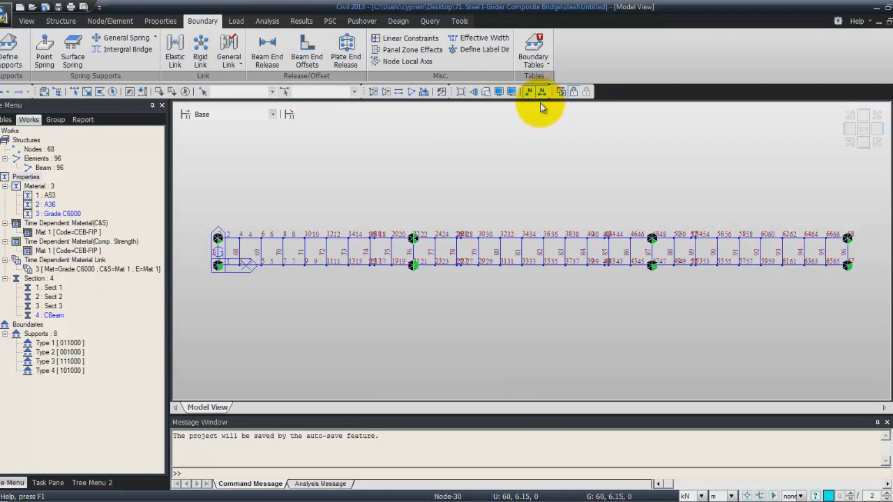
left_click(529, 91)
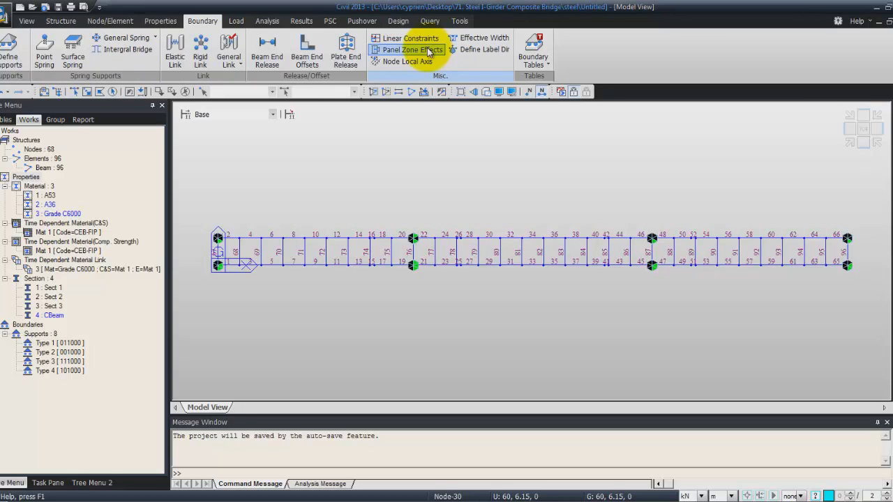
left_click(478, 38)
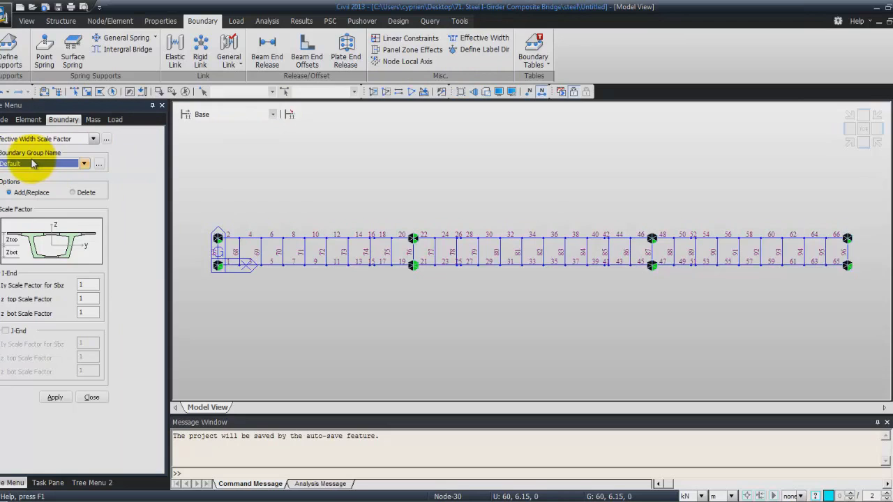
- Assign an Iy scale factor of 0.985 to elements 1 to 16 in group E_Width1
left_click(83, 163)
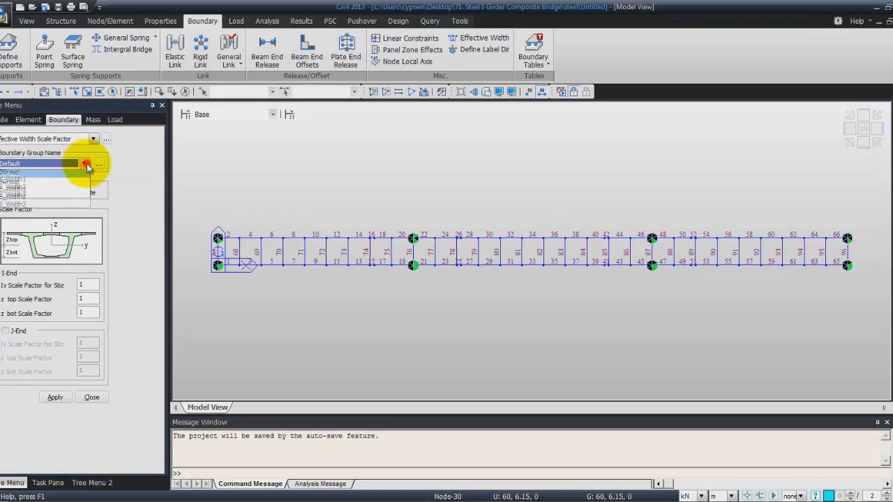
left_click(31, 189)
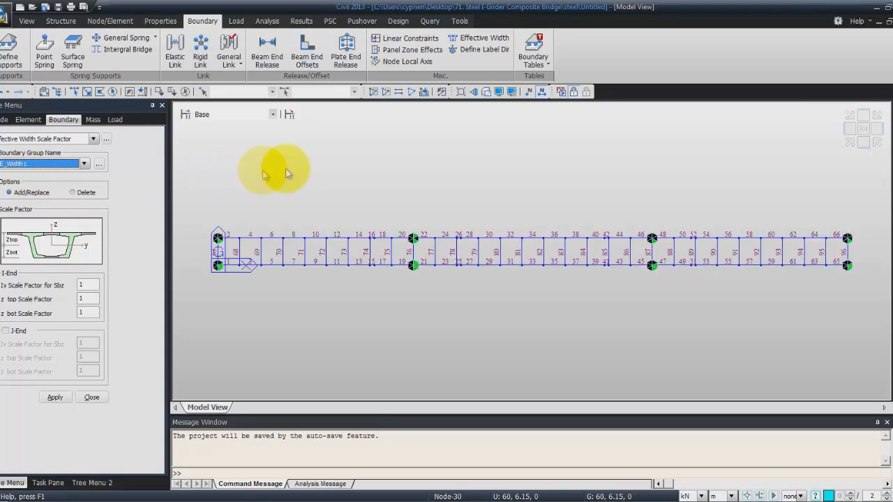
left_click(325, 91)
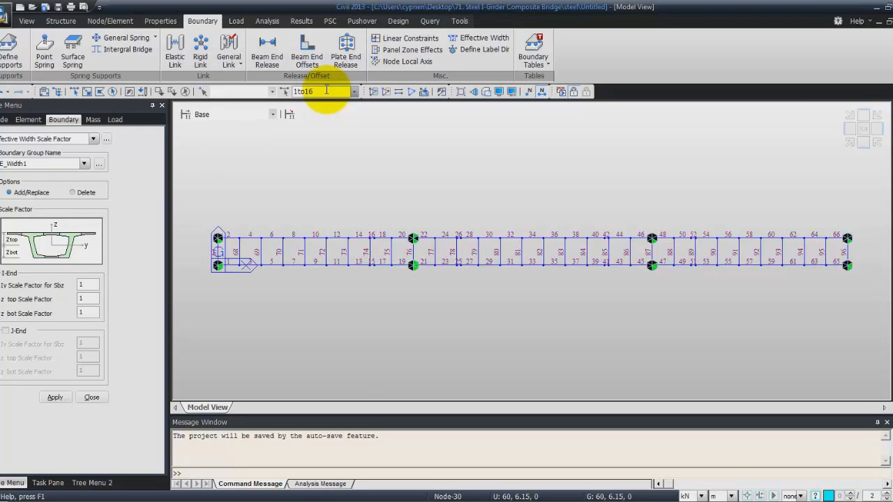
key("Return")
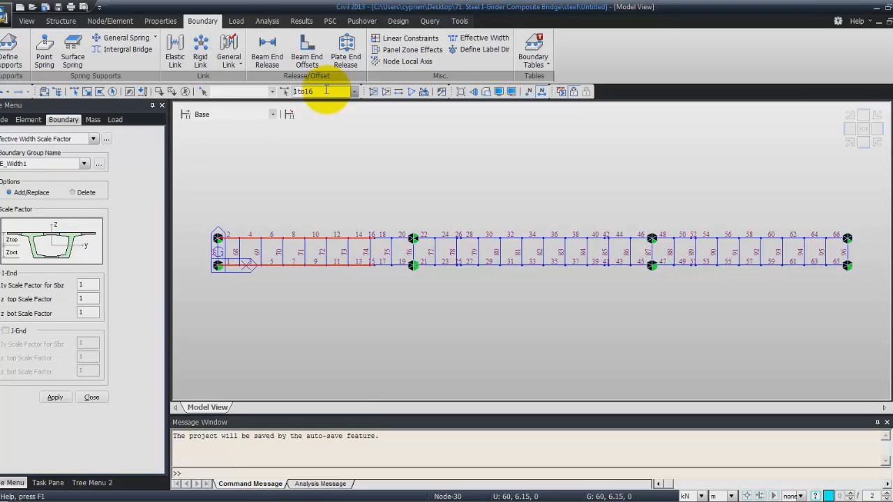
left_click(82, 290)
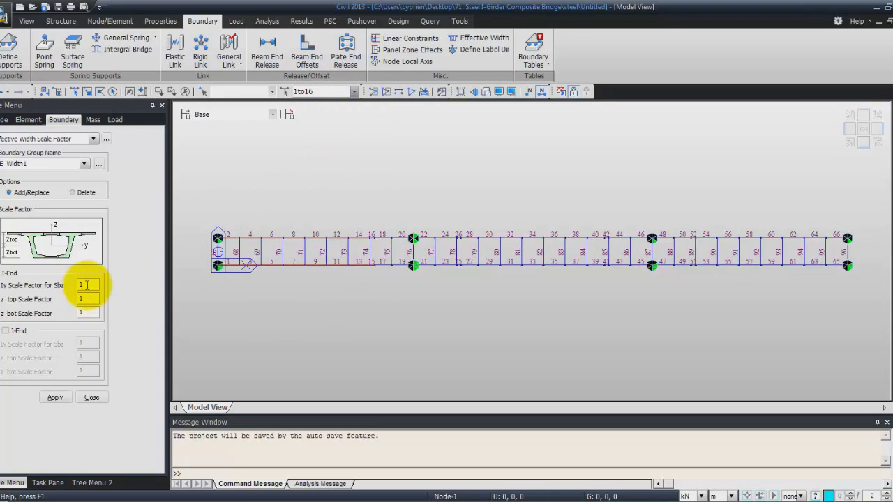
double_click(82, 287)
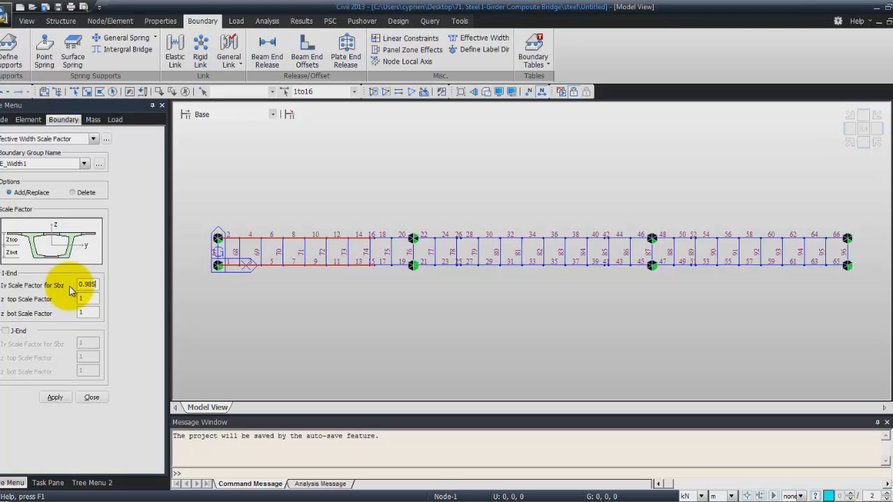
type("0.985")
left_click(56, 397)
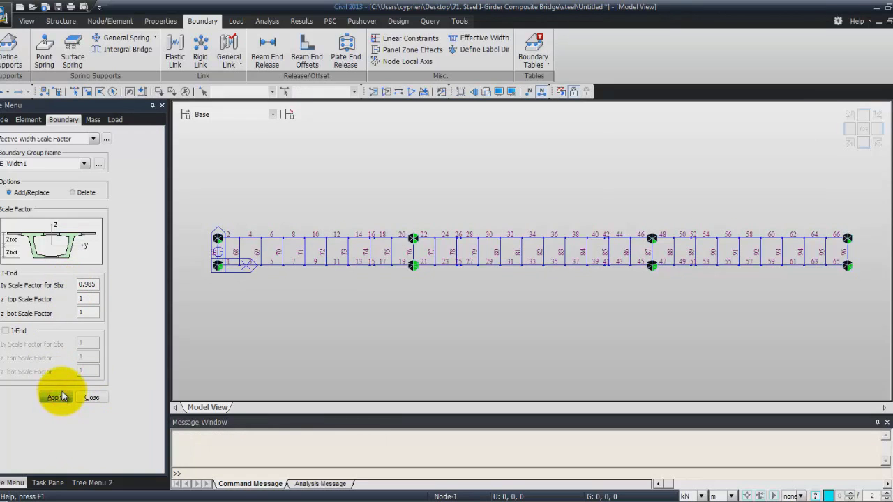
- Apply Iy scale factor 0.965 to elements 17 to 26 under E_Width2, then select group E_Width3
left_click(84, 163)
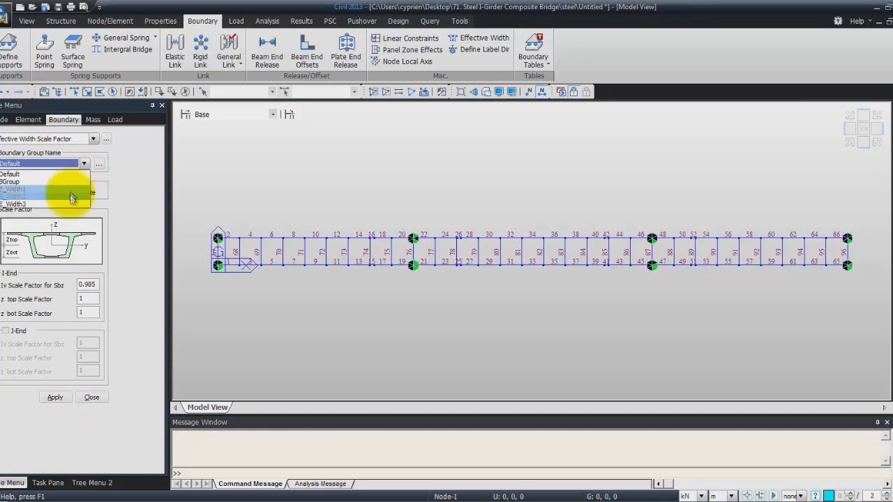
left_click(70, 191)
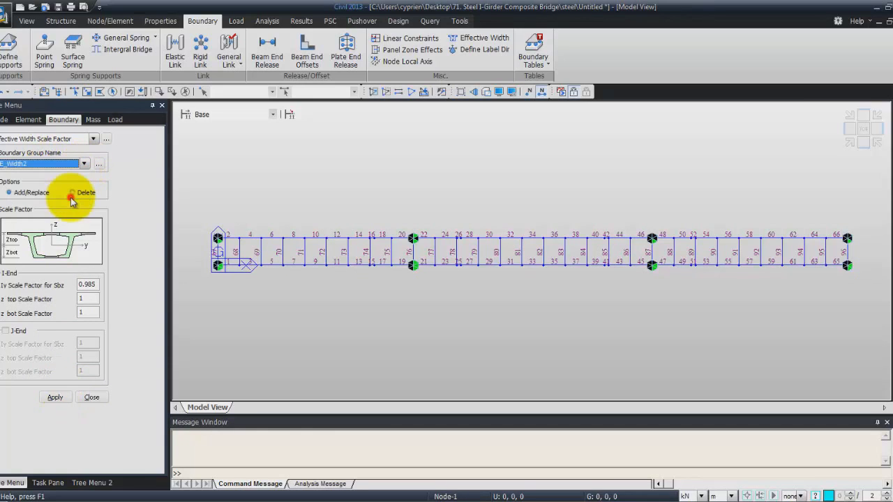
left_click(301, 93)
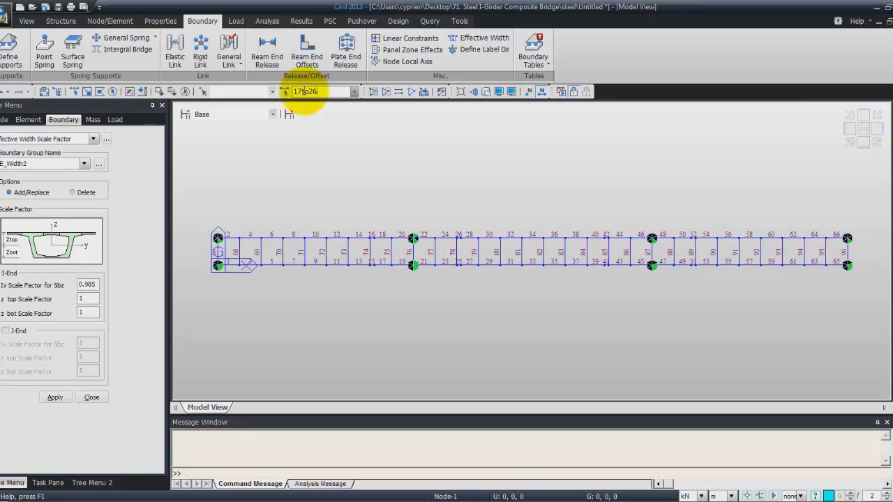
key("Return")
left_click(95, 287)
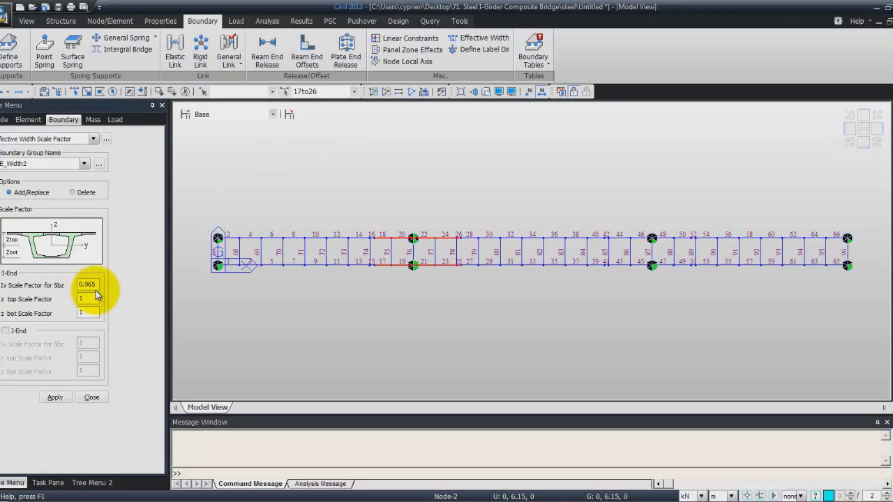
left_click(58, 398)
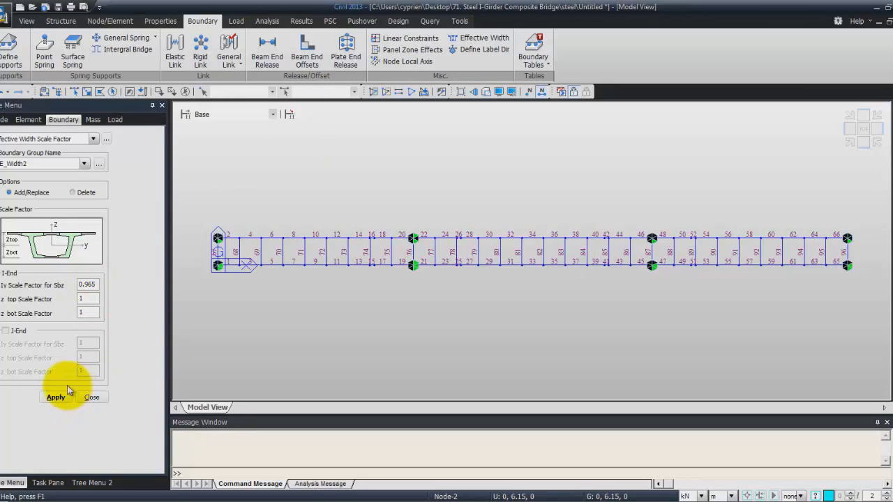
left_click(84, 164)
left_click(73, 204)
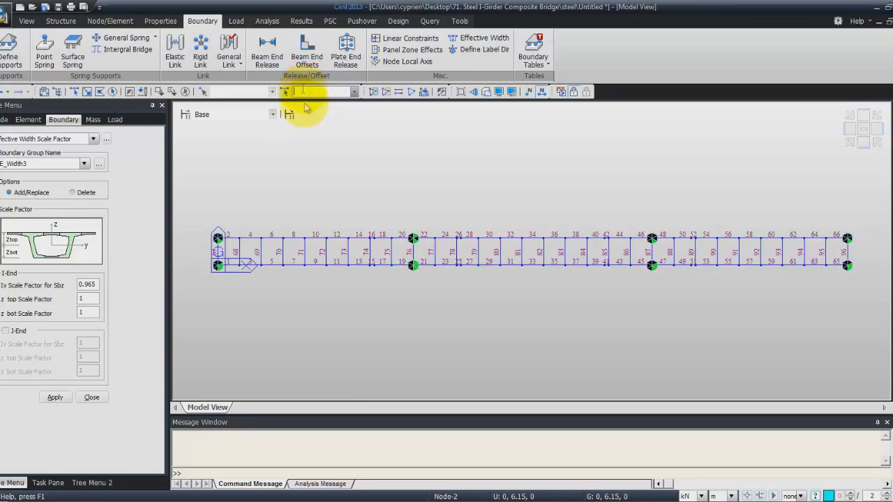
- Switch back to E_Width2 and give elements 27 to 40 an Iy scale factor of 0.992
left_click(84, 164)
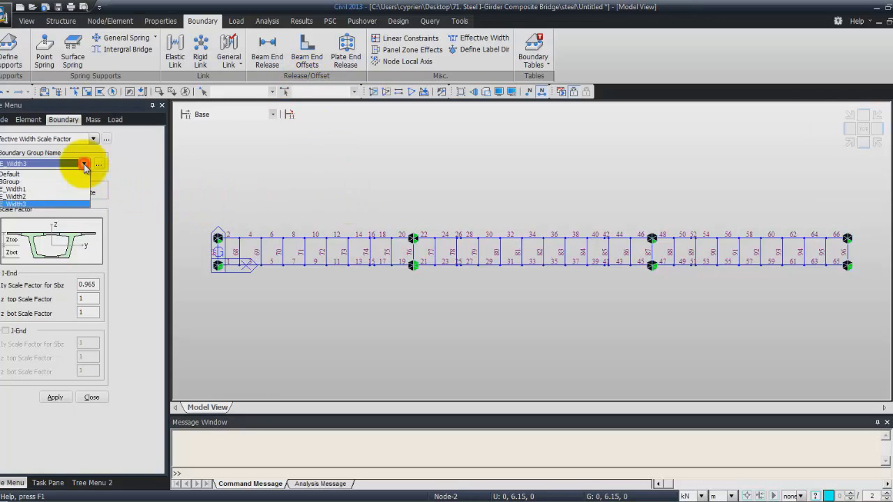
left_click(41, 197)
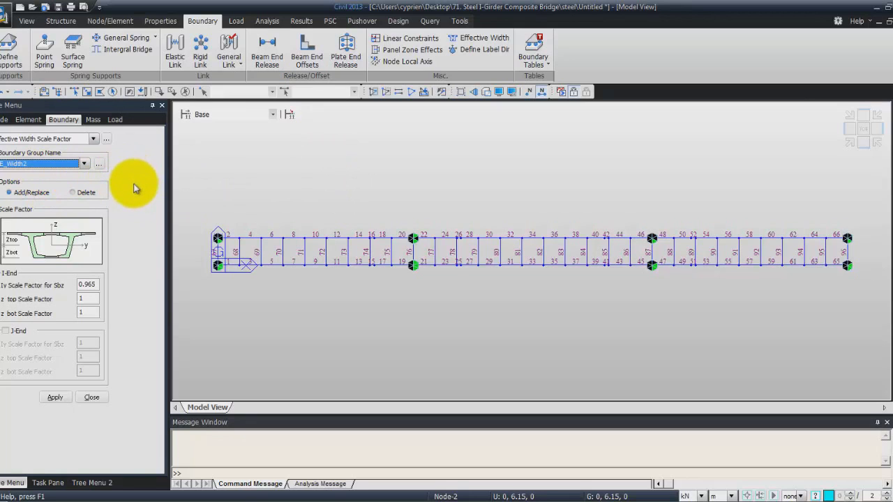
left_click(303, 91)
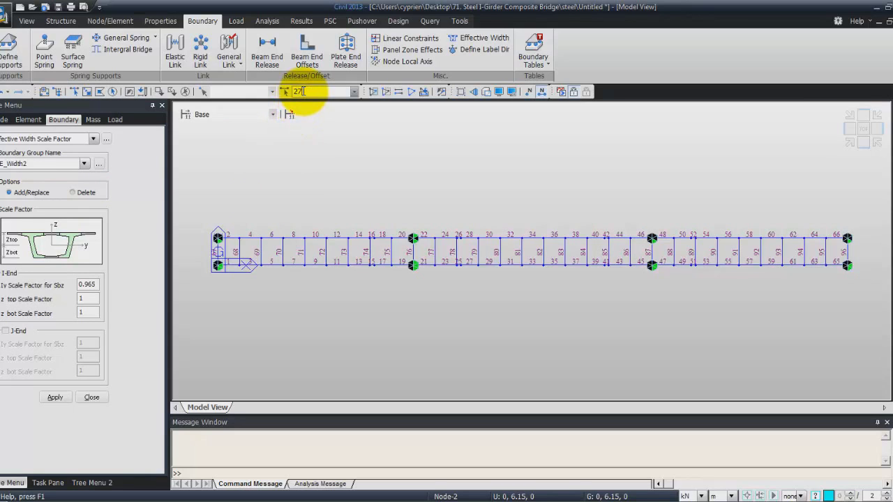
type("27to40")
key("Return")
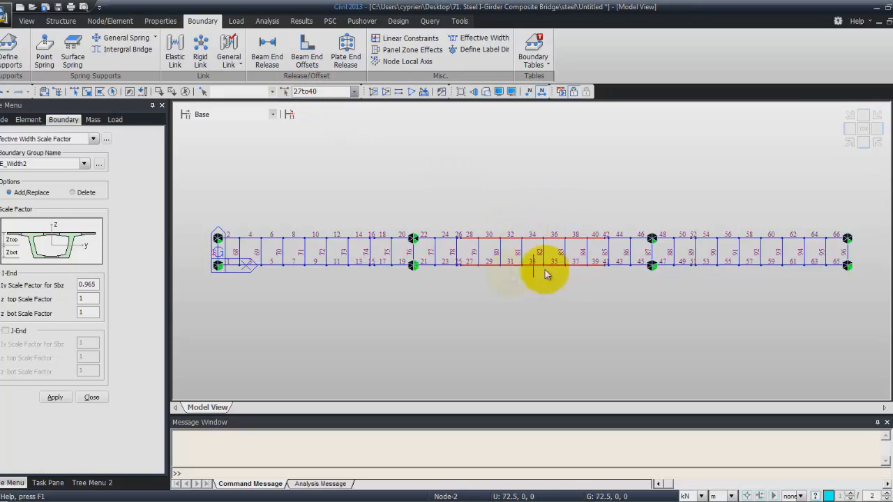
left_click(88, 284)
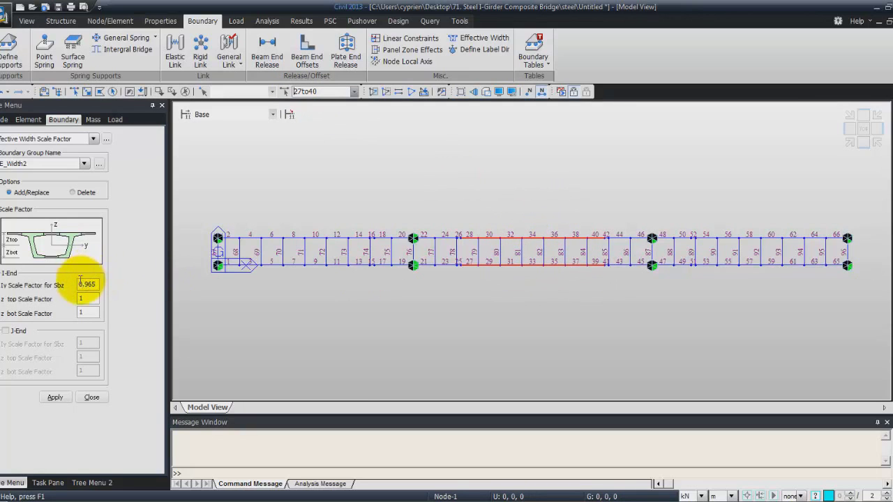
left_click_drag(87, 284, 113, 288)
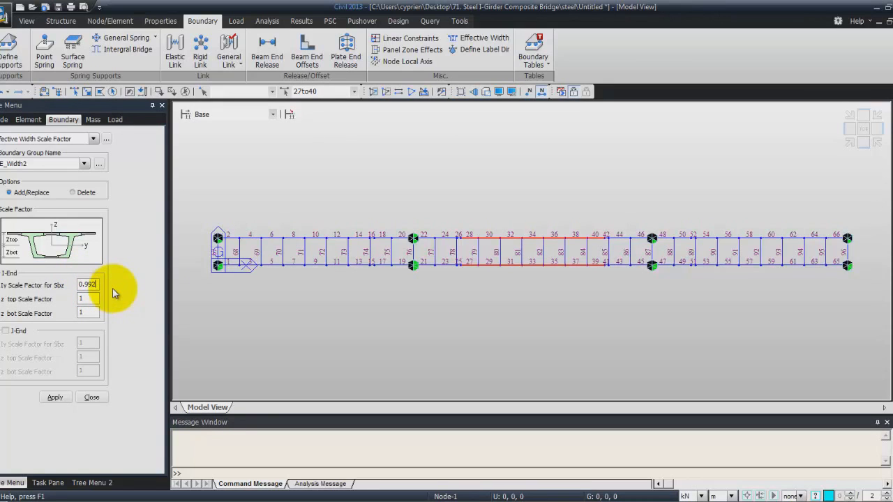
type("92")
left_click(56, 397)
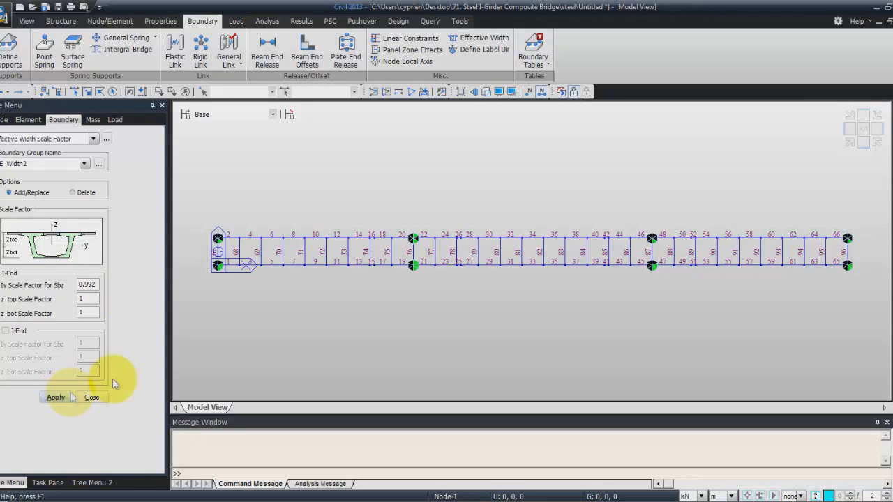
- Under boundary group E_Width3, give elements 41to50 an Iy scale factor of 0.965
left_click(83, 164)
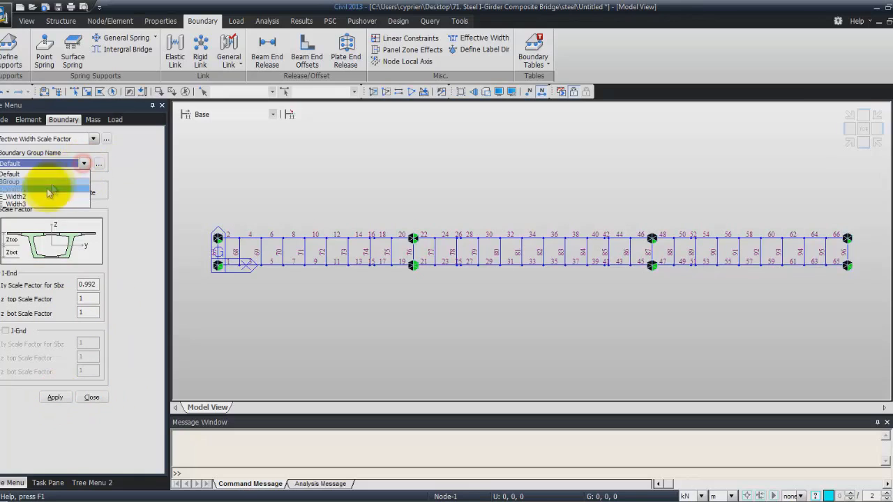
left_click(42, 206)
left_click(321, 92)
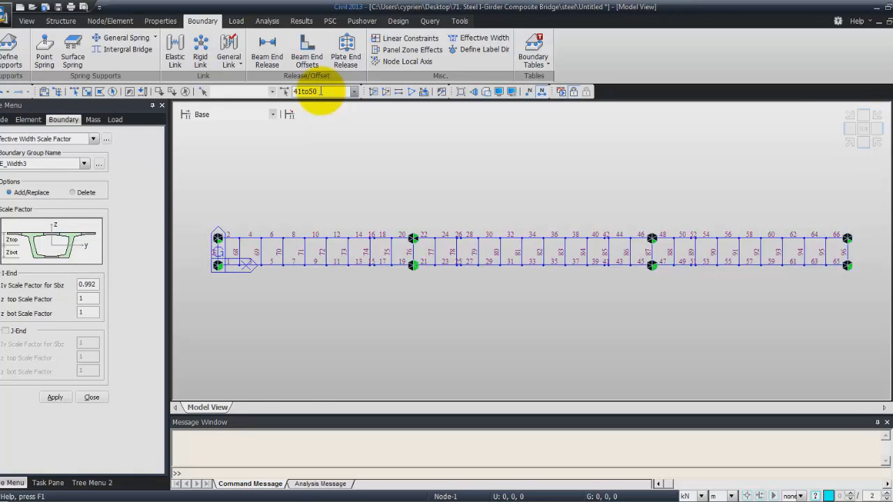
key("Return")
double_click(319, 92)
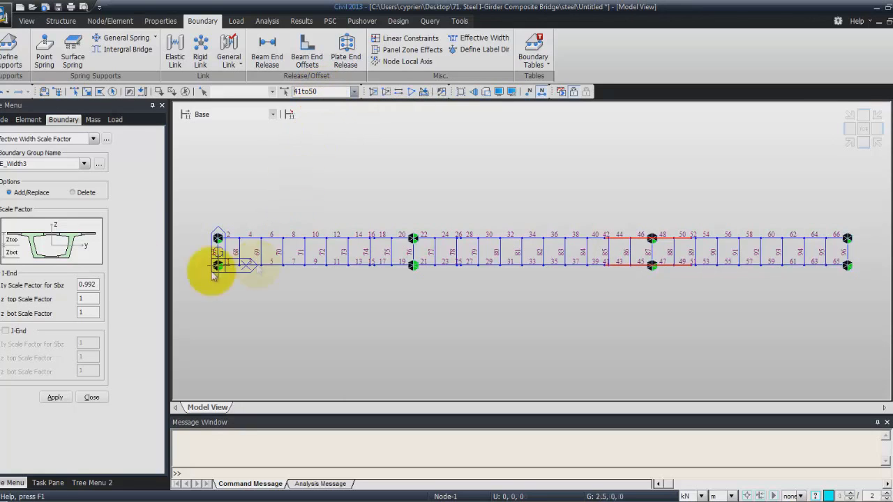
left_click(88, 284)
left_click_drag(88, 284, 112, 282)
type("6")
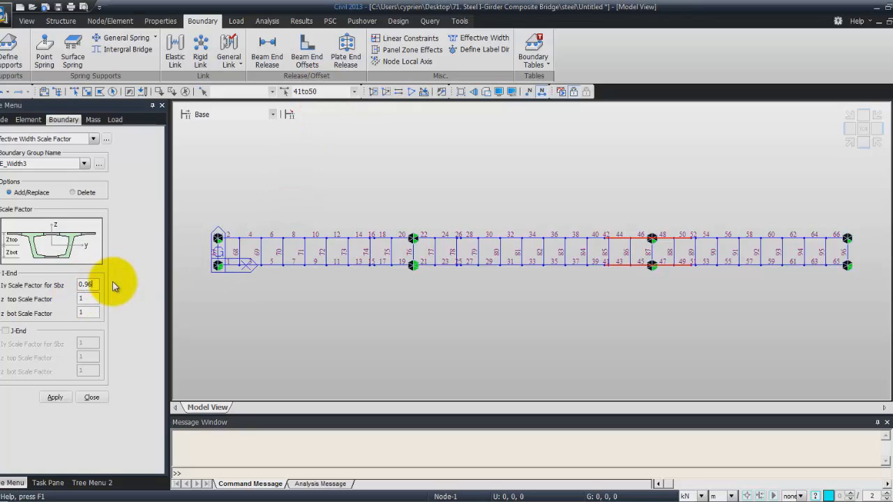
type("5")
left_click(55, 397)
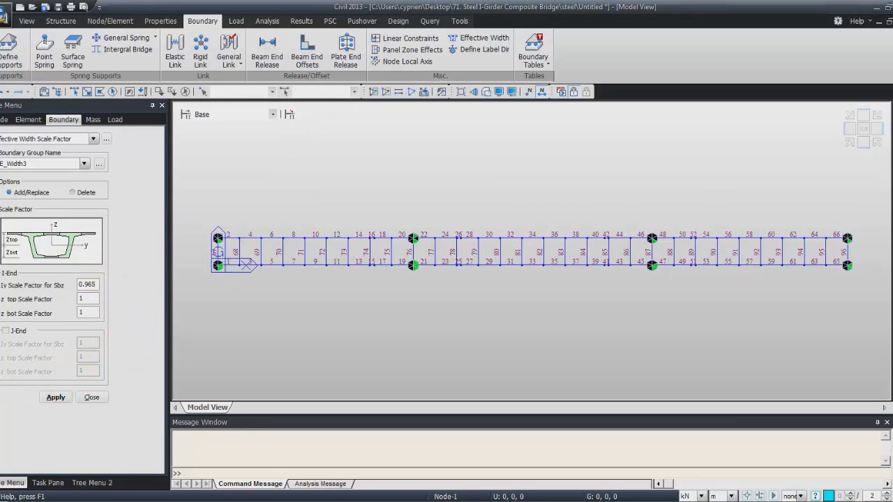
- Give elements 51to66 an Iy scale factor of 0.985
left_click(314, 92)
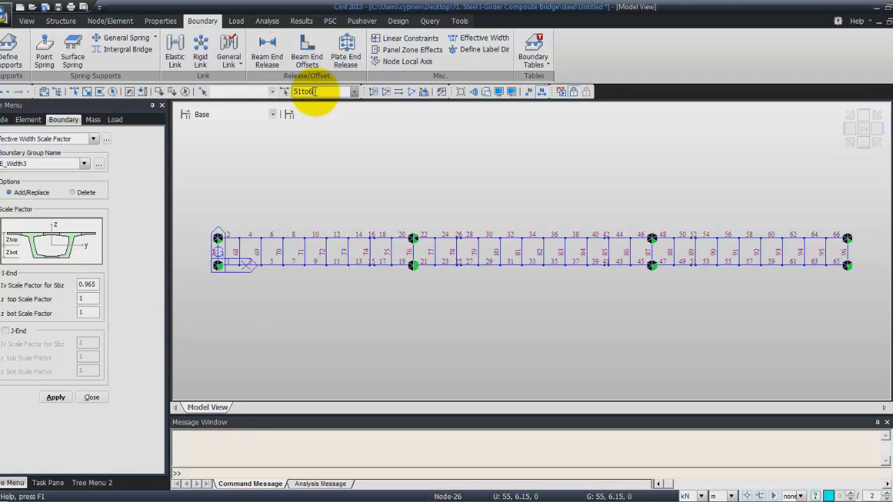
key("Return")
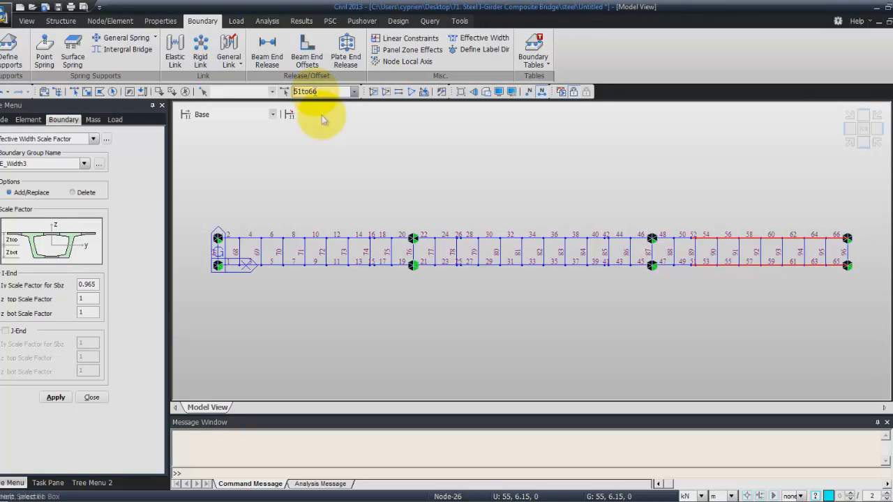
left_click(89, 284)
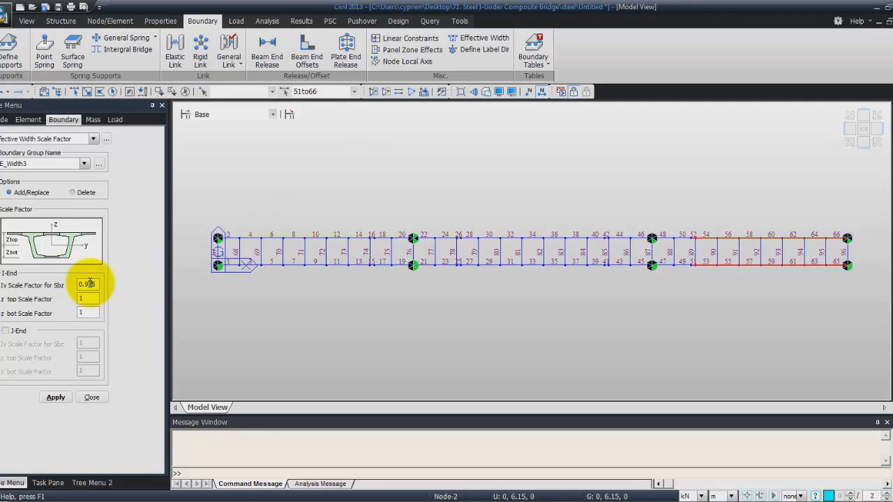
left_click(55, 397)
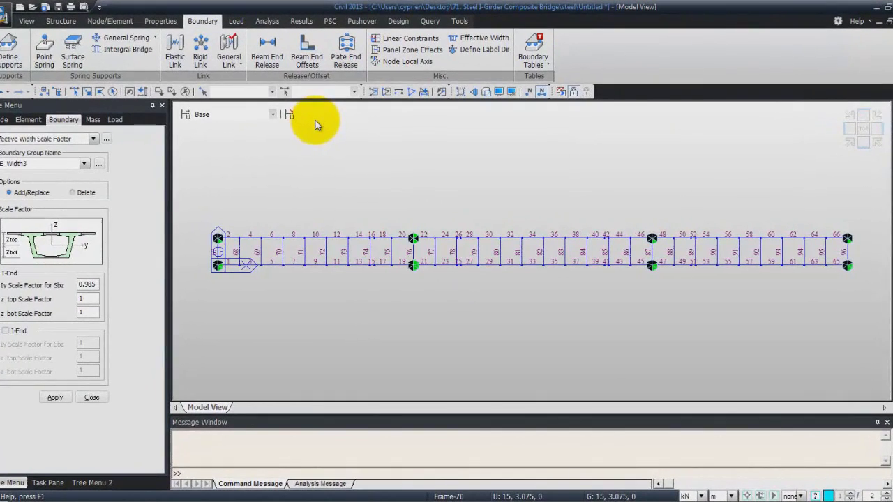
key("alt+Tab")
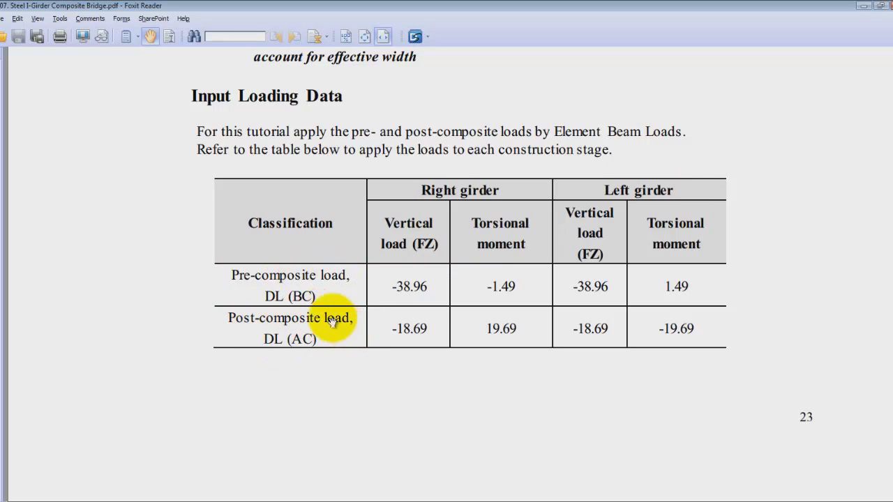
key("alt+Tab")
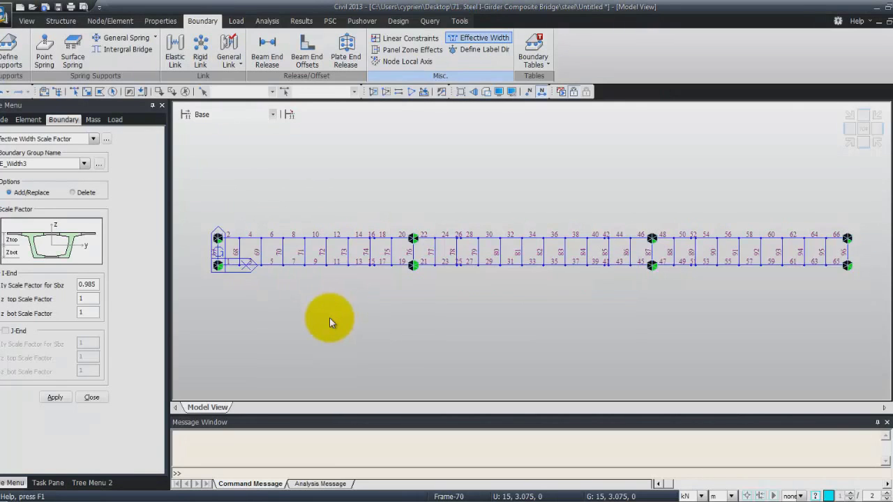
- Create static load case DL(BC)1 of type Construction Stage Load (CS)
left_click(236, 22)
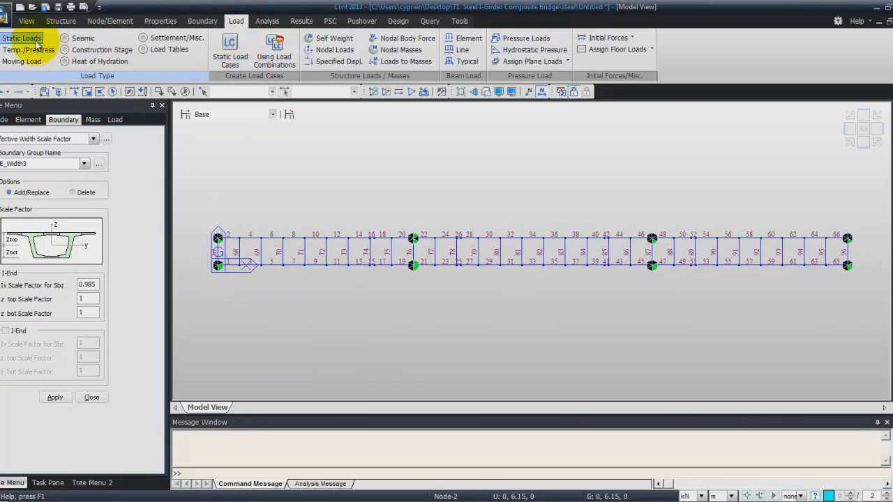
left_click(227, 47)
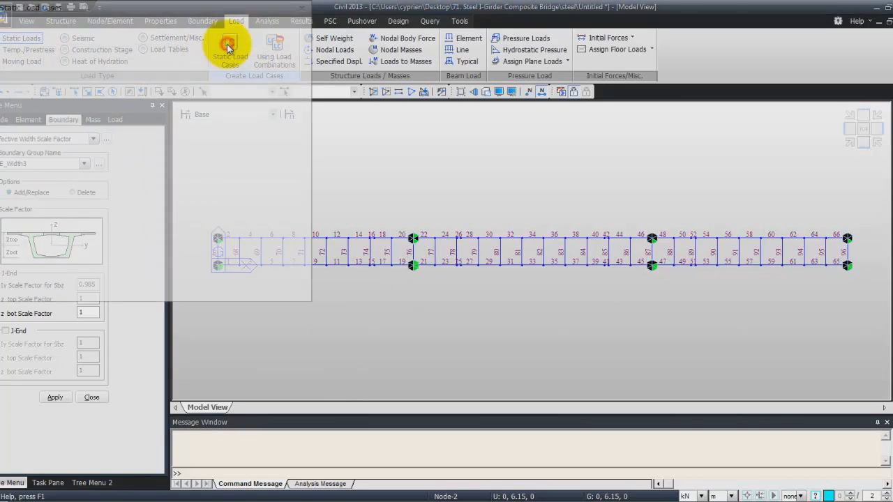
left_click(133, 40)
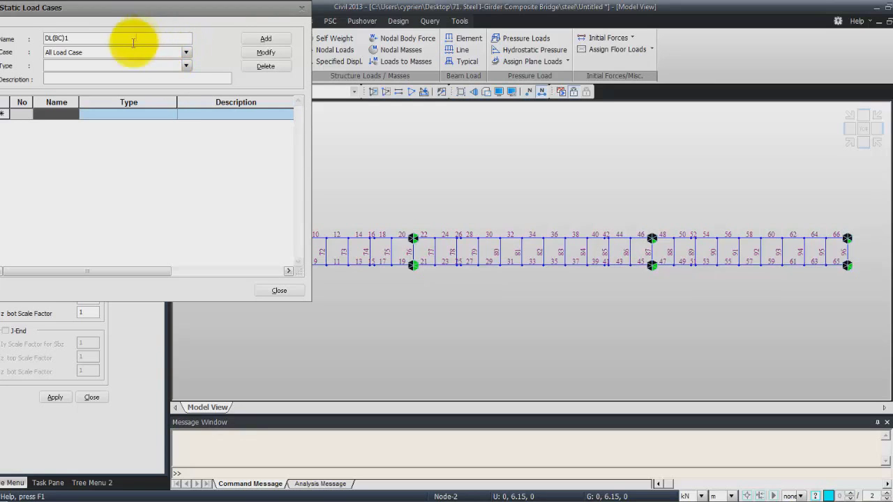
left_click(185, 64)
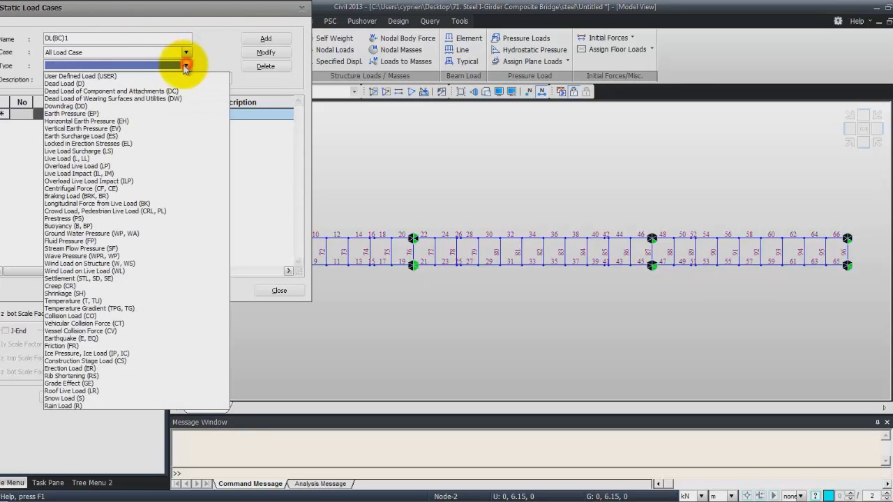
left_click(130, 361)
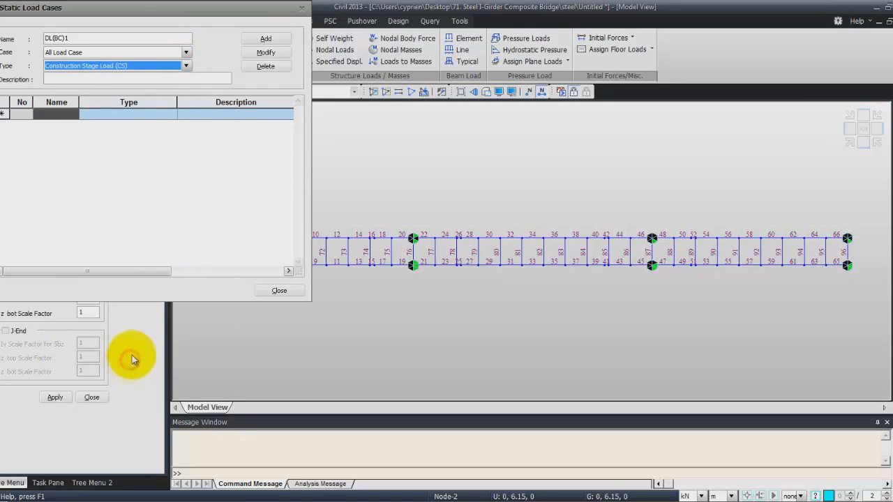
left_click(268, 40)
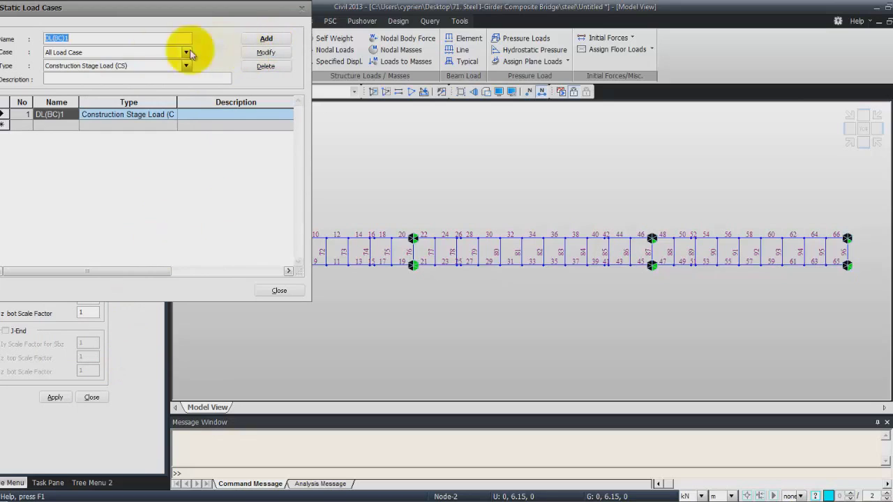
- Add construction stage load cases DL(BC)2, DL(BC)3 and DL(BC)4
left_click(83, 39)
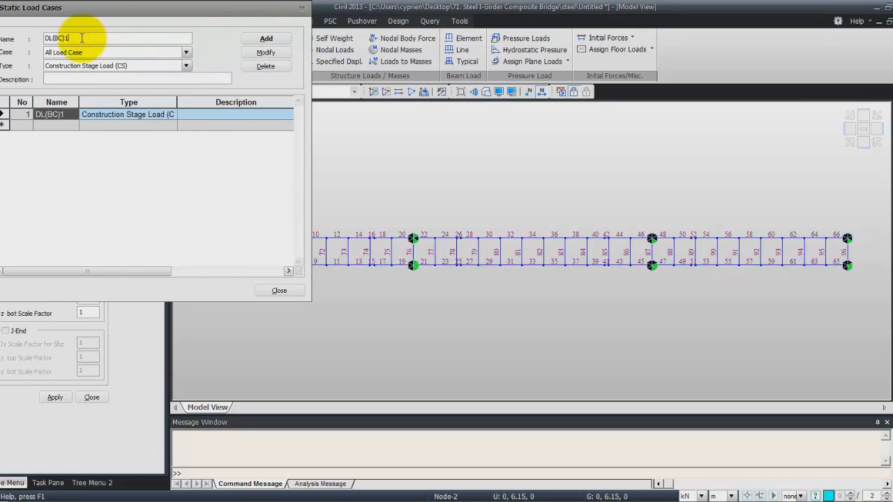
type("2")
left_click(266, 38)
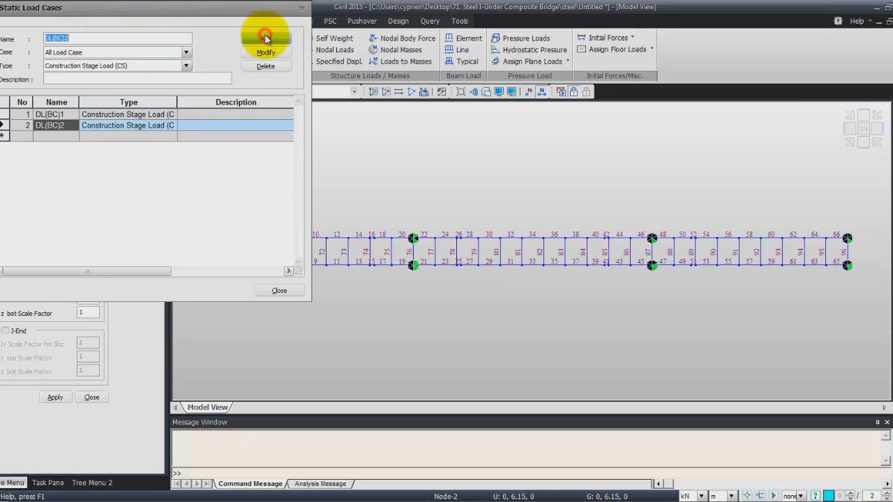
left_click(89, 39)
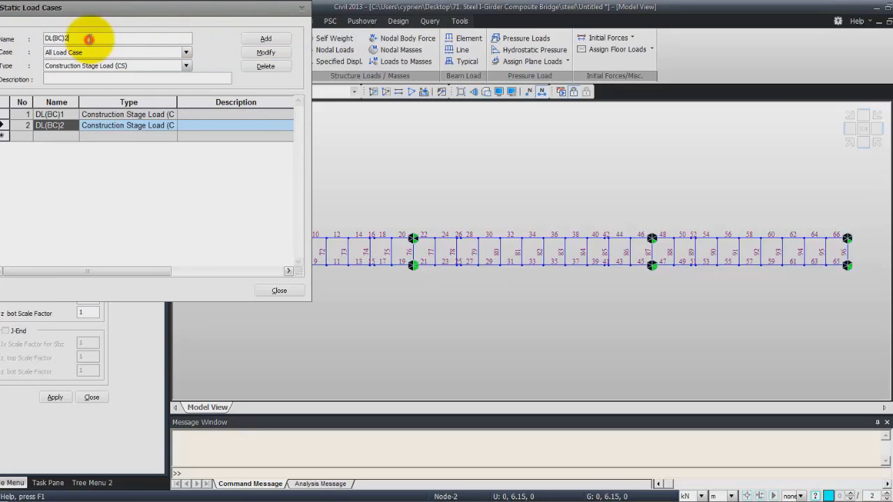
type("3")
left_click(265, 39)
left_click(104, 39)
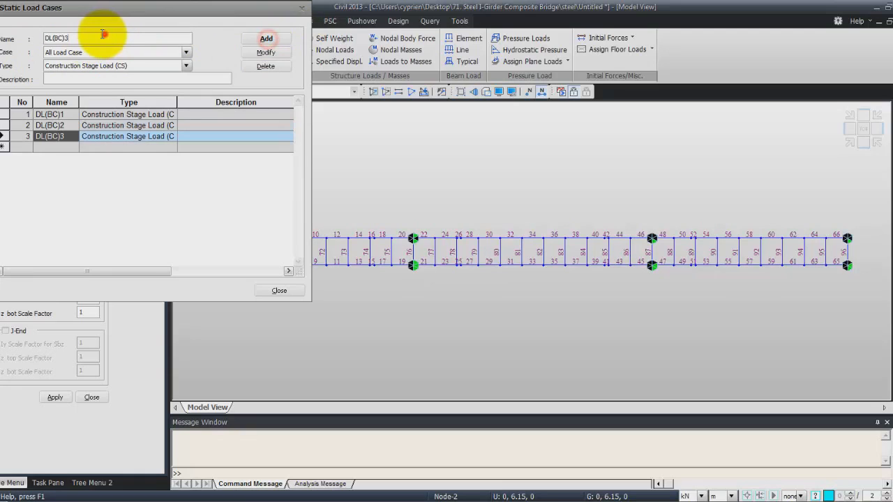
type("4")
left_click(285, 42)
- Add the final construction stage load case DL(AC) and close the dialog
left_click(112, 39)
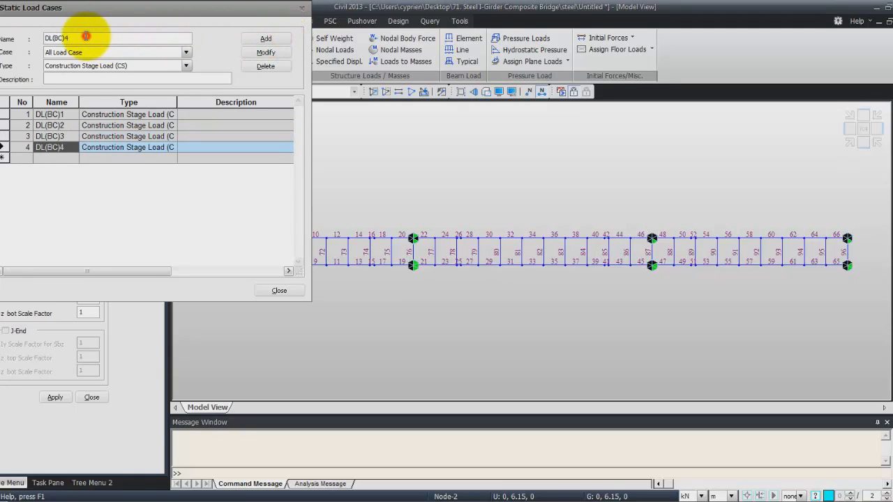
key("BackSpace")
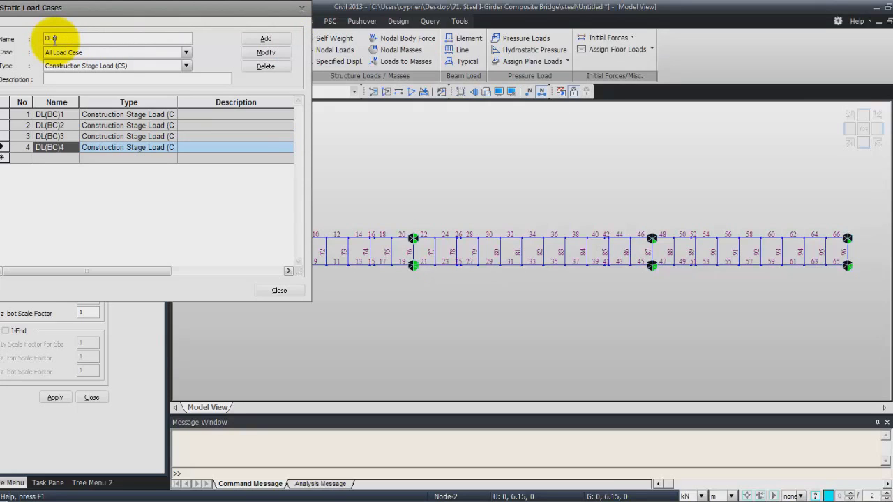
left_click(265, 40)
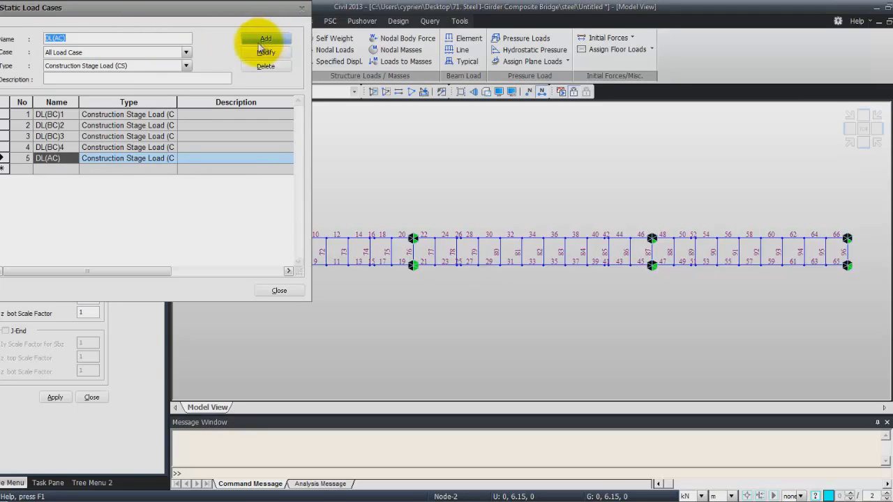
left_click(277, 289)
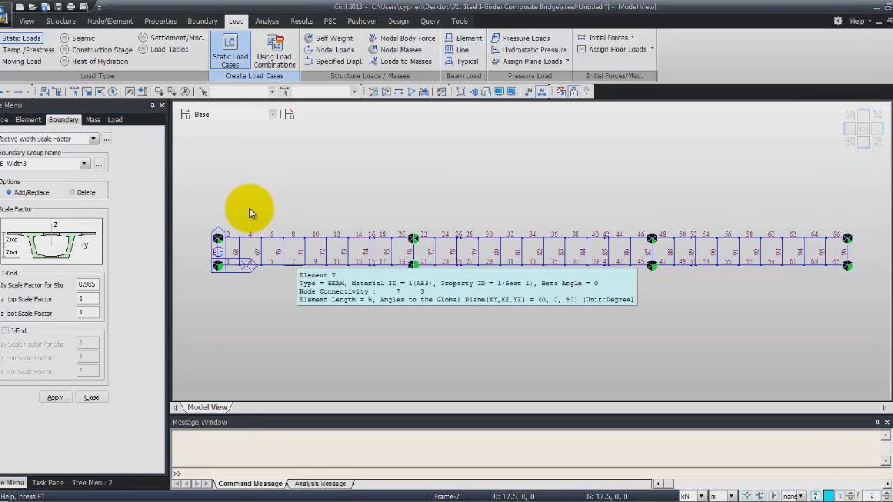
- Add self weight with Z factor -1 to load case DL(BC)1, load group DL(BC)1
left_click(471, 42)
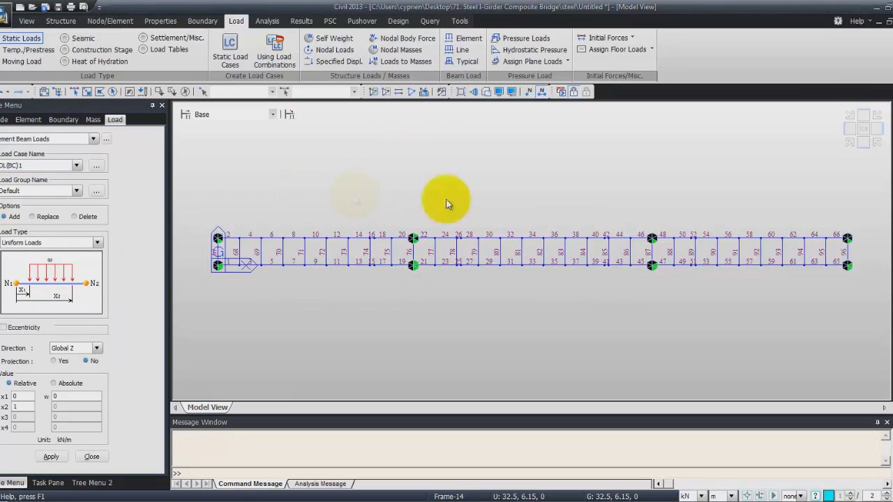
middle_click_drag(877, 255, 641, 230, "ctrl")
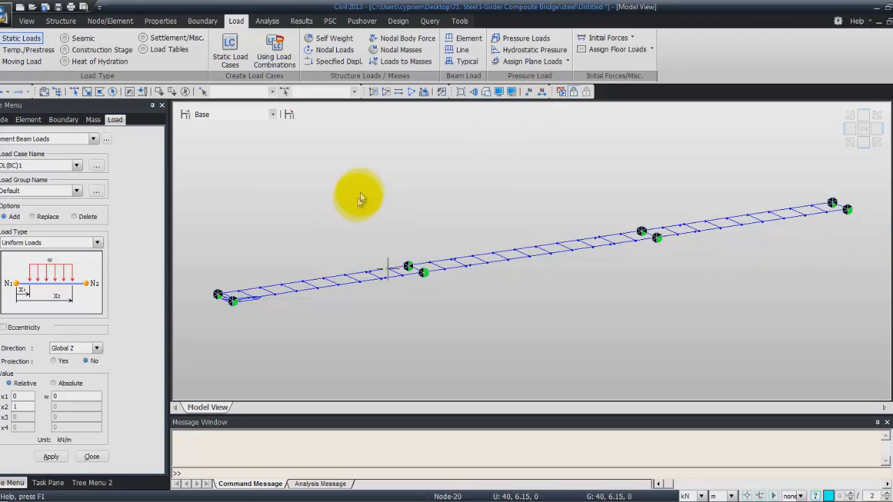
left_click(333, 41)
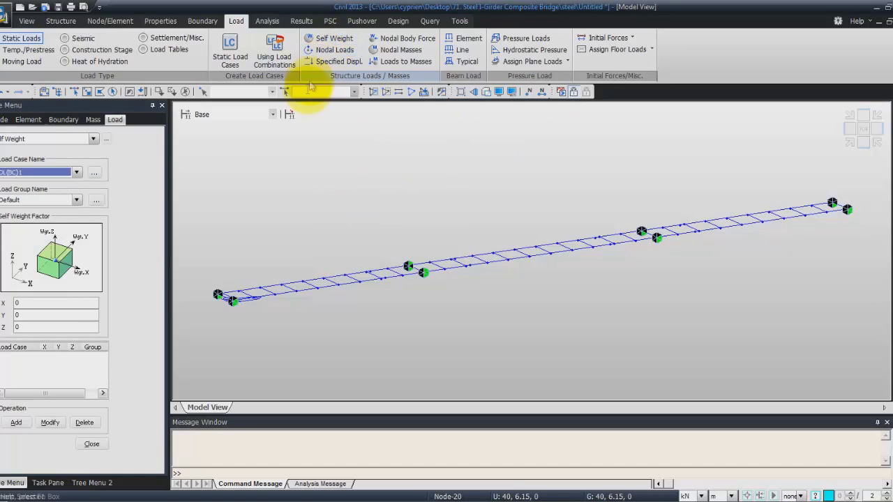
left_click(76, 200)
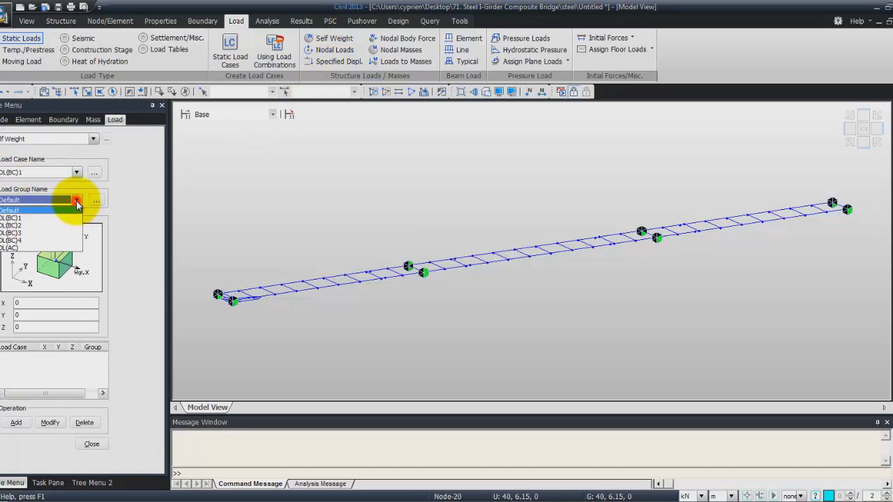
left_click(46, 218)
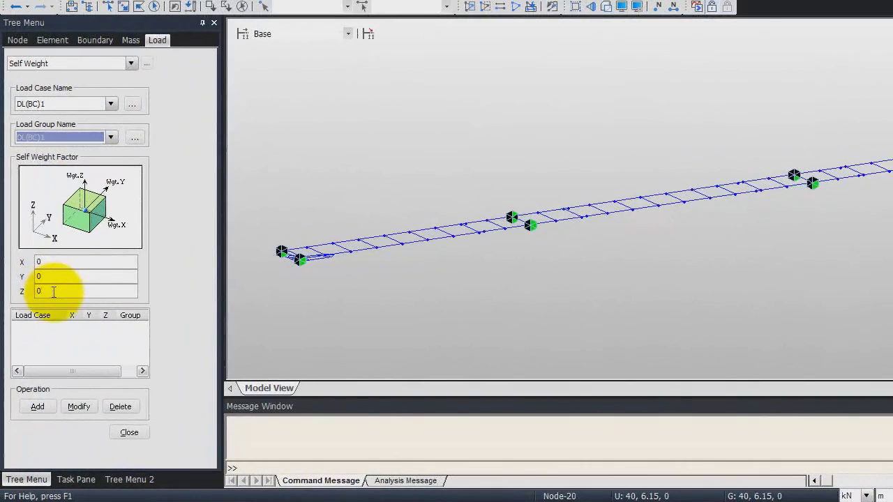
left_click(30, 327)
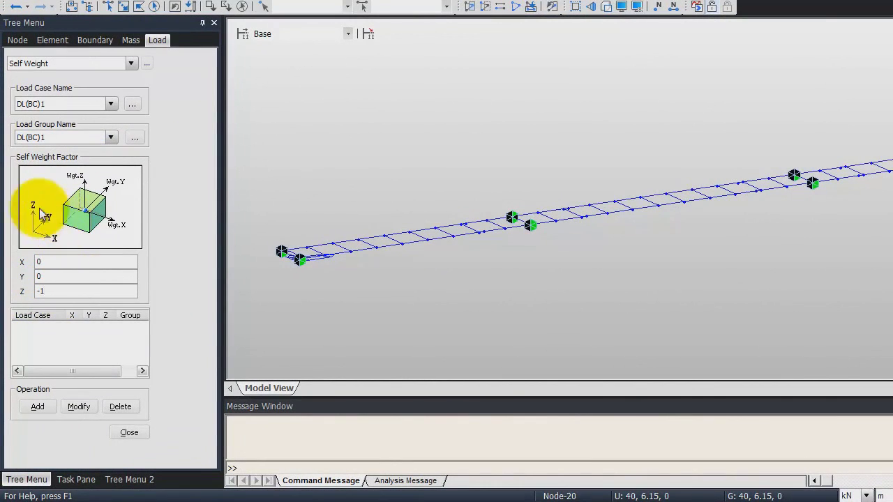
left_click(34, 404)
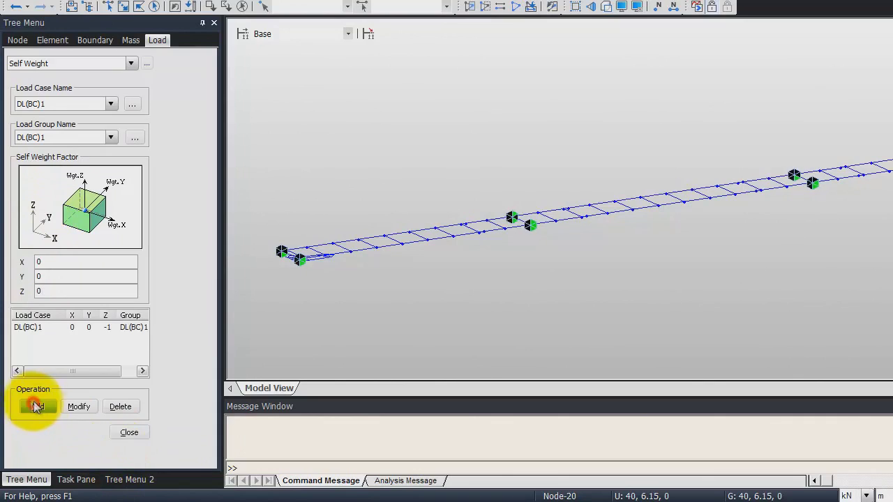
left_click(129, 433)
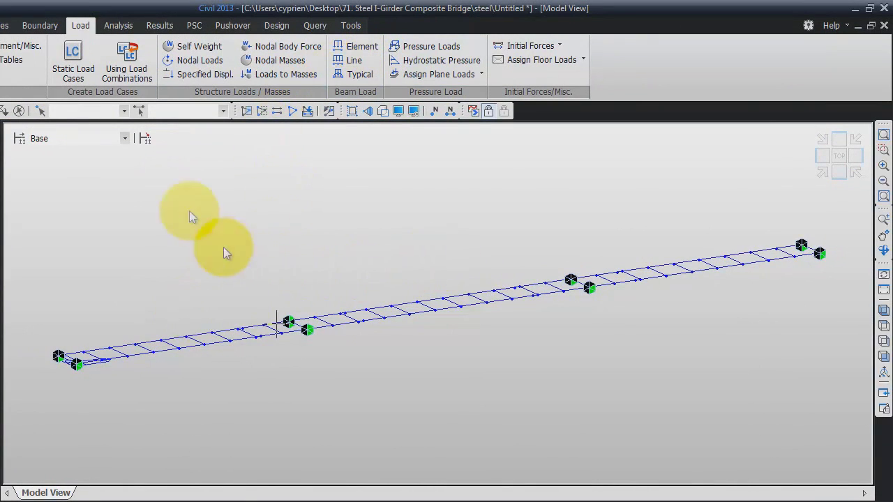
- Select all elements with section 1 : Sect 1 (1to16, 67to96) by identity
left_click(138, 111)
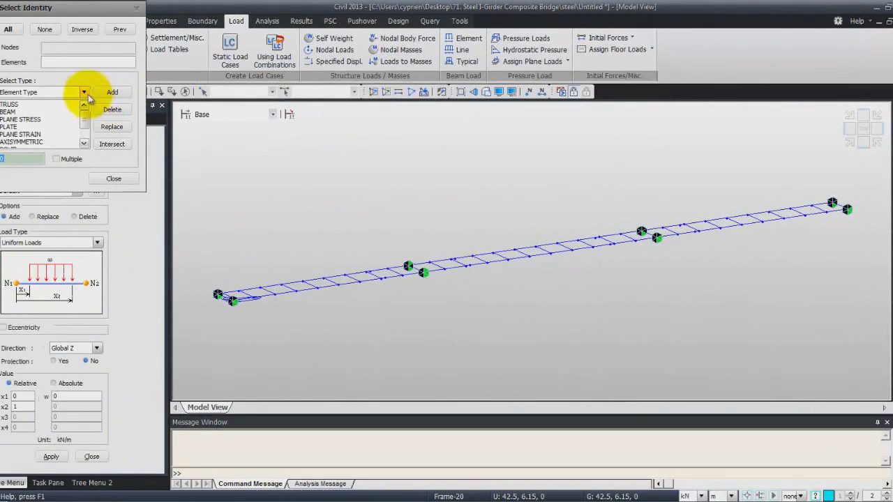
left_click(85, 93)
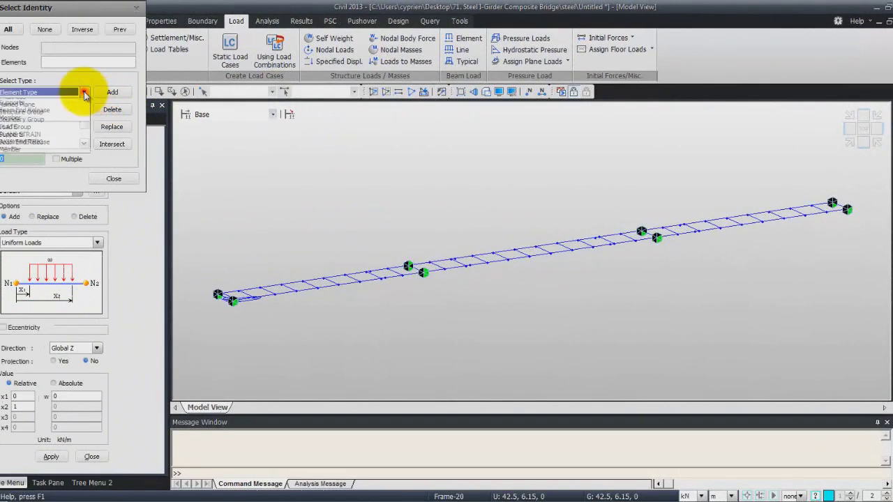
left_click(21, 120)
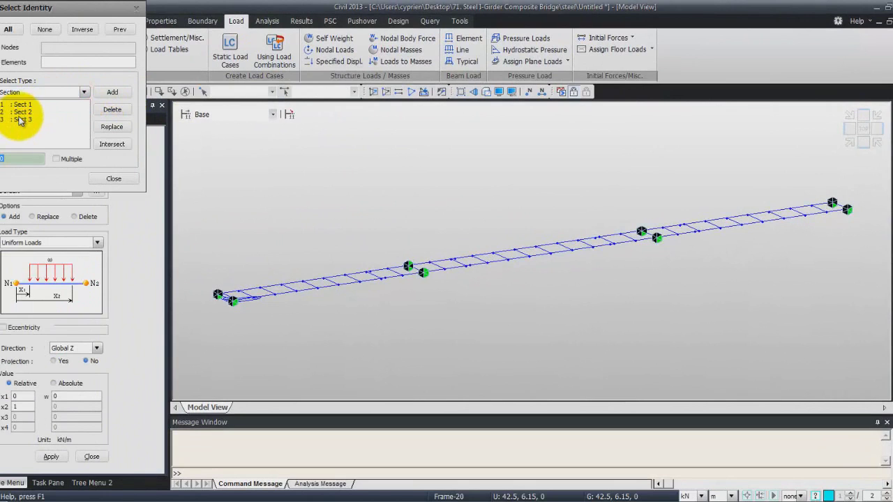
left_click(41, 105)
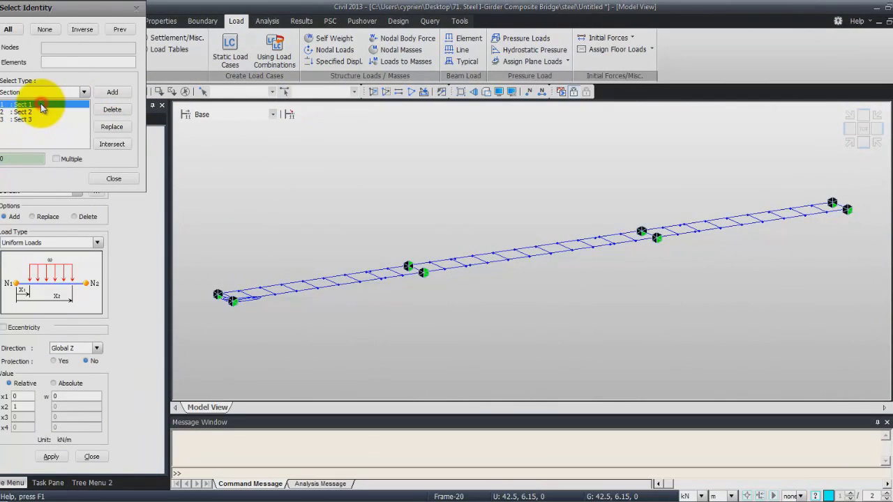
left_click(113, 92)
left_click(115, 179)
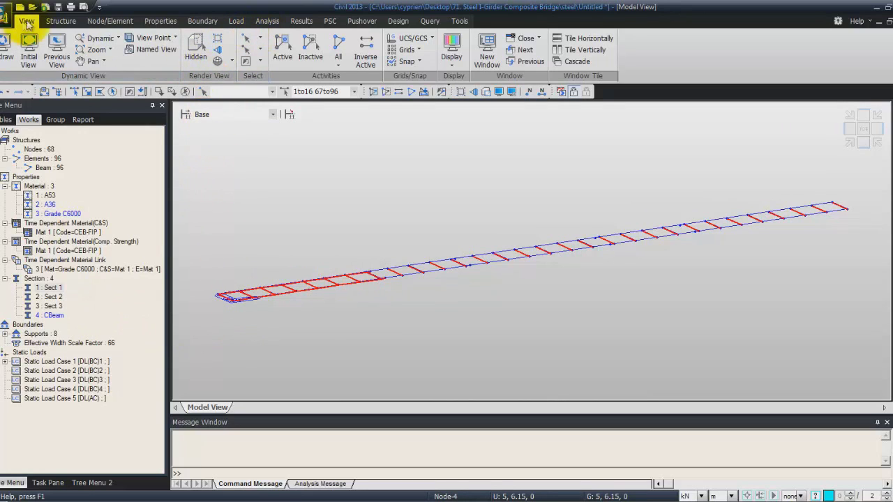
left_click(263, 39)
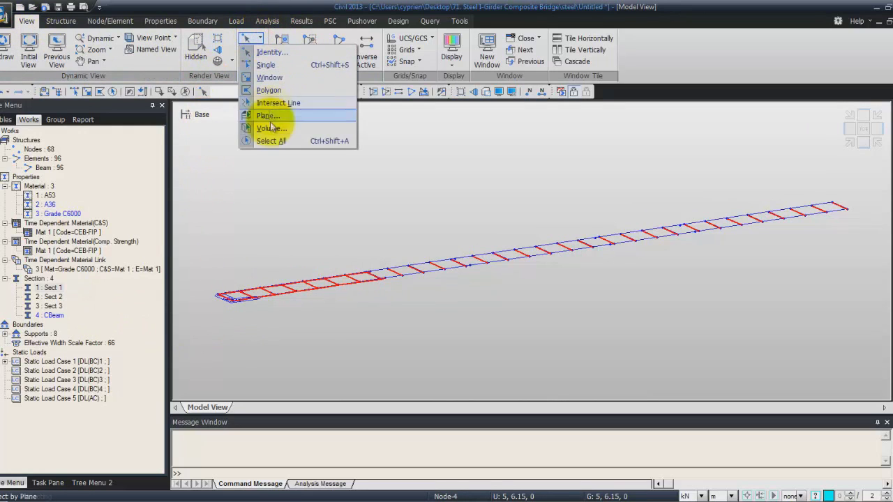
left_click(278, 104)
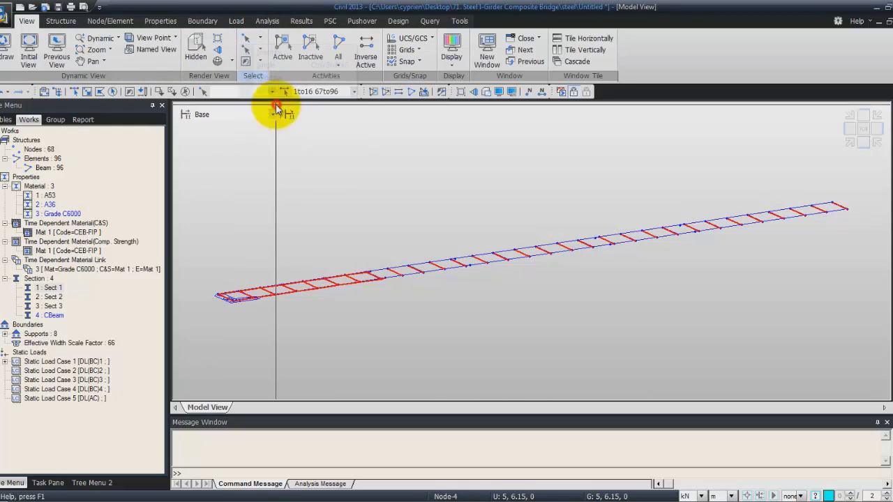
left_click(210, 302)
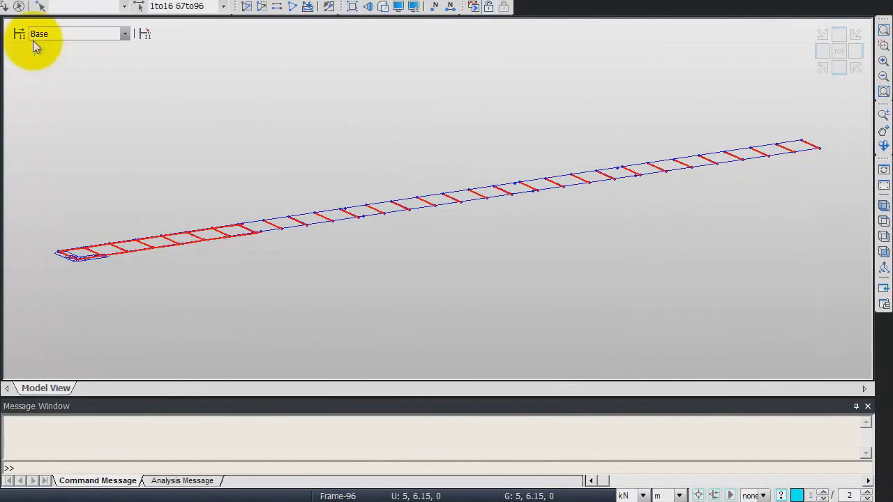
left_click(19, 6)
left_click(42, 266)
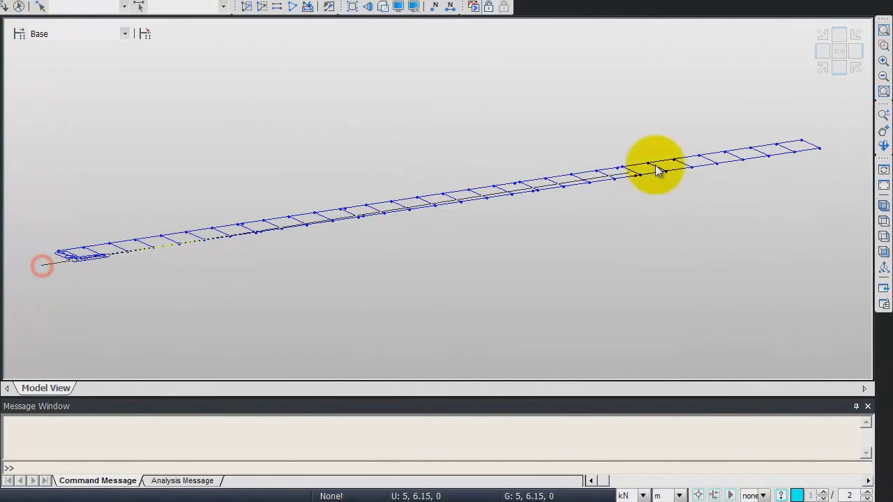
left_click(86, 235)
left_click(54, 255)
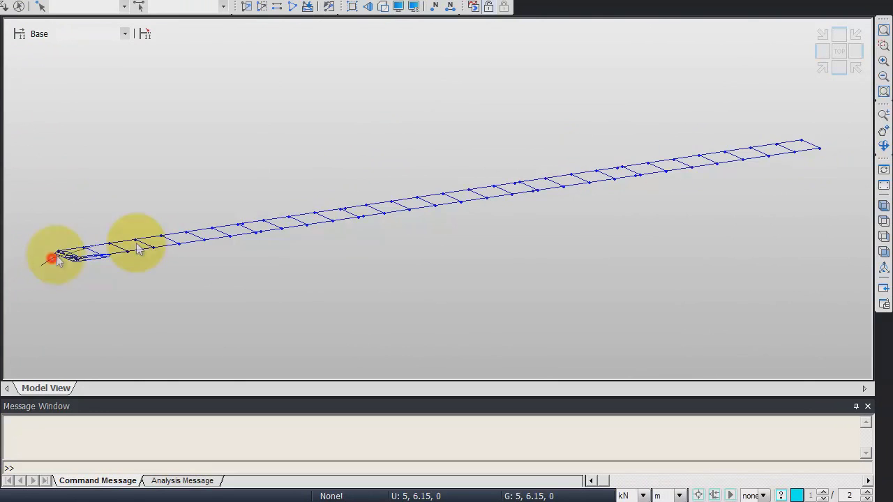
left_click(837, 139)
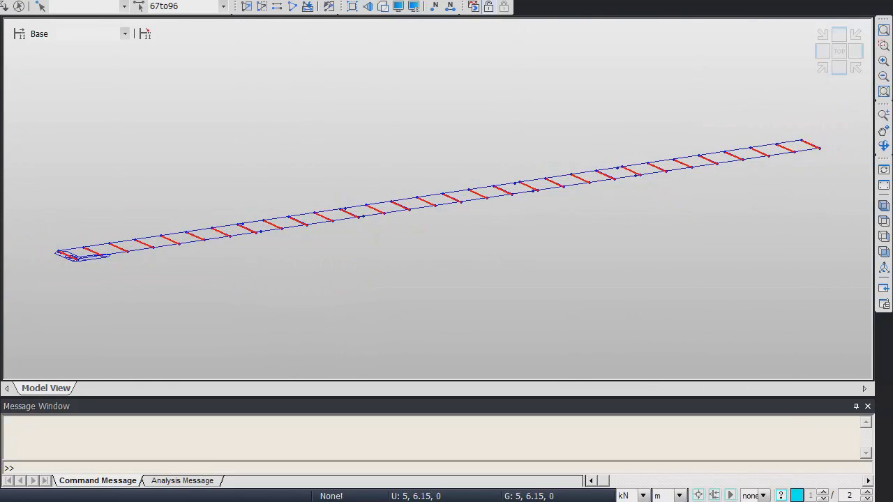
key("Escape")
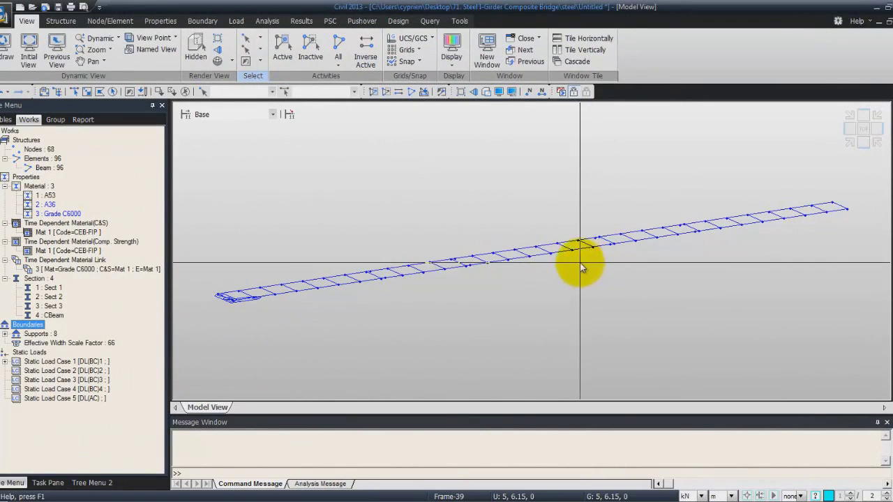
left_click(236, 21)
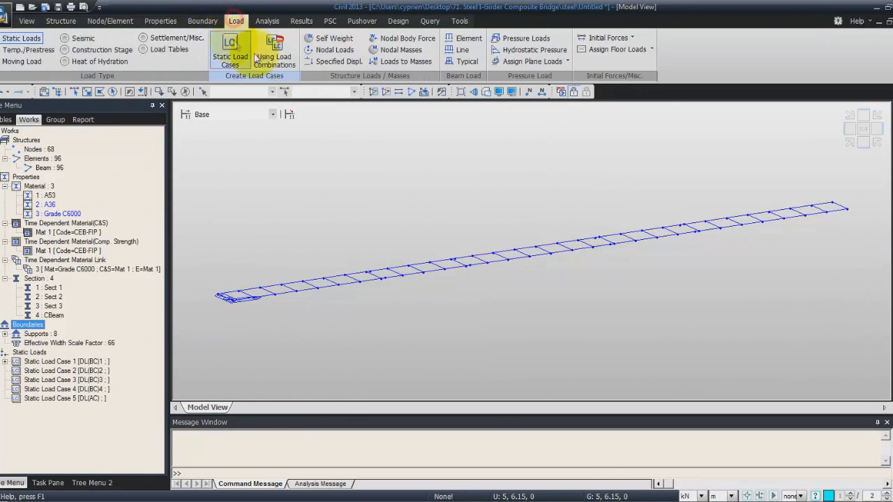
- In Element Beam Loads, select all Sect 1 girder elements by section identity
left_click(468, 39)
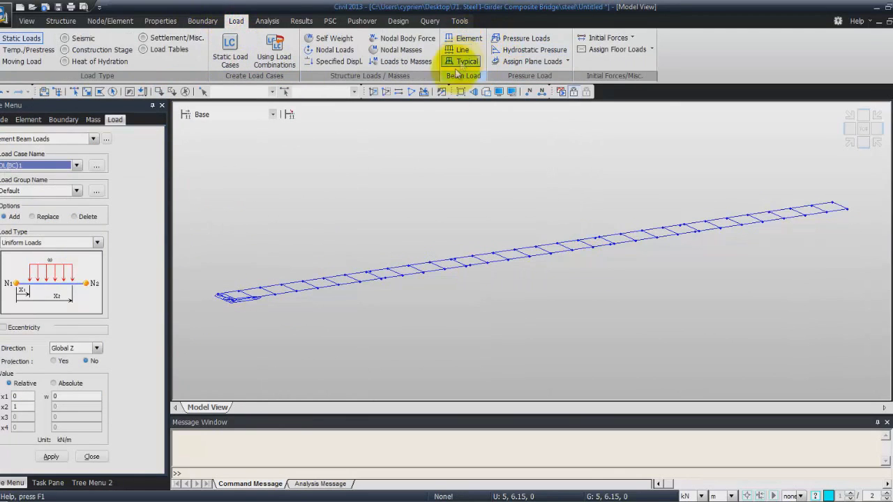
left_click(76, 190)
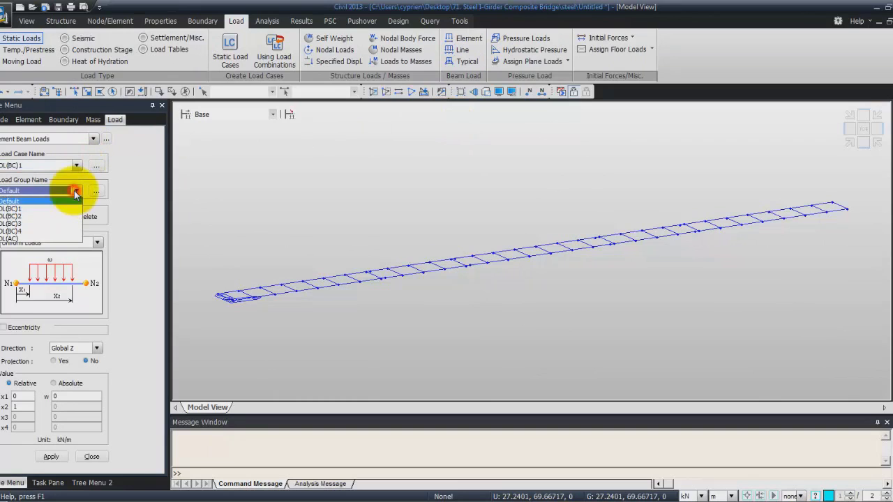
left_click(39, 209)
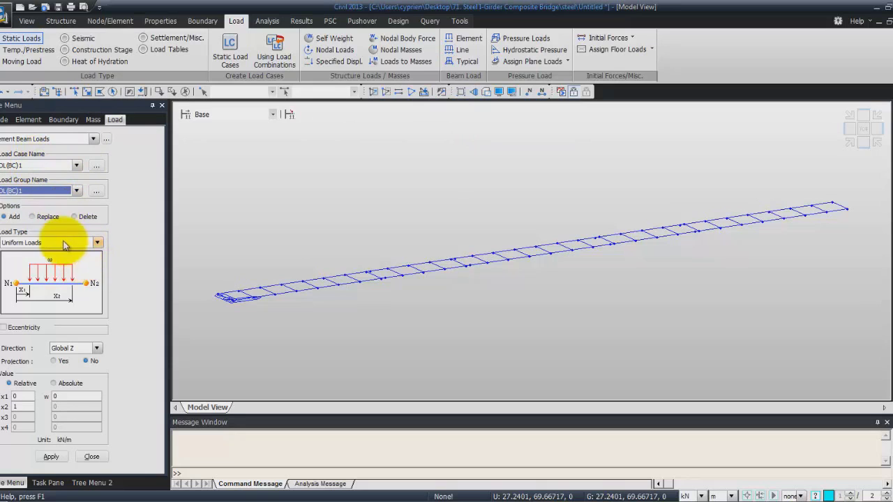
left_click(285, 91)
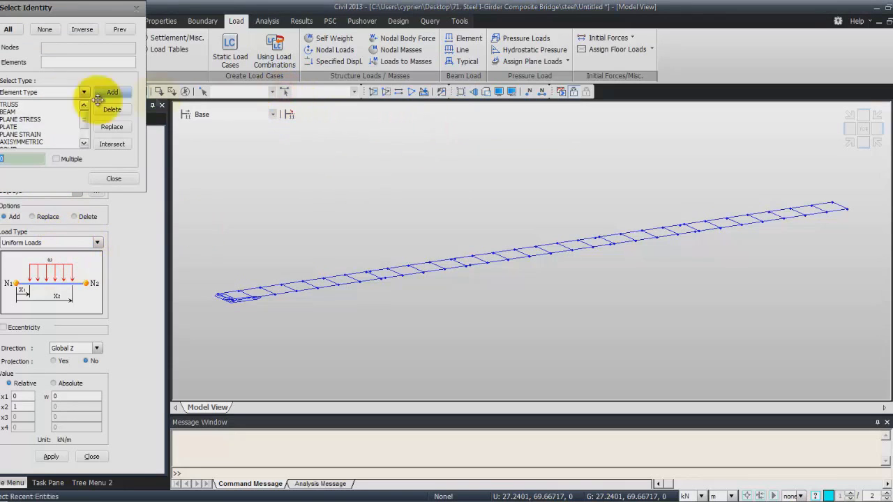
left_click(83, 92)
left_click(28, 117)
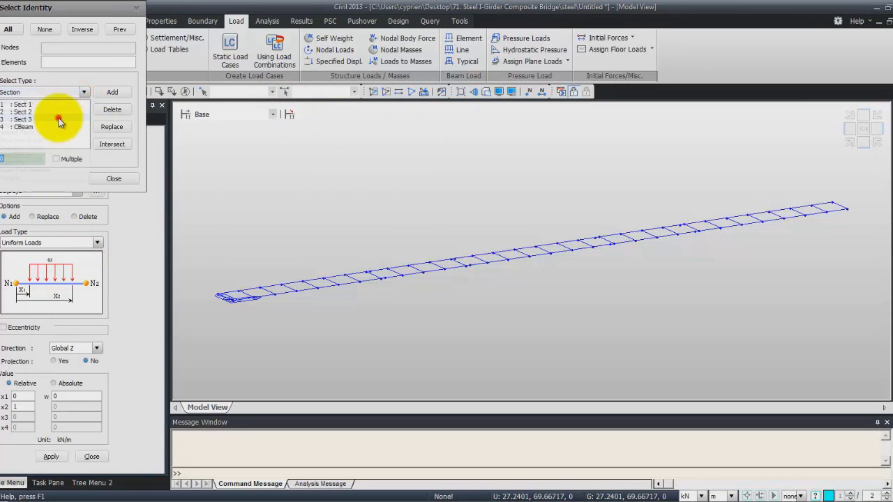
left_click(40, 105)
left_click(112, 92)
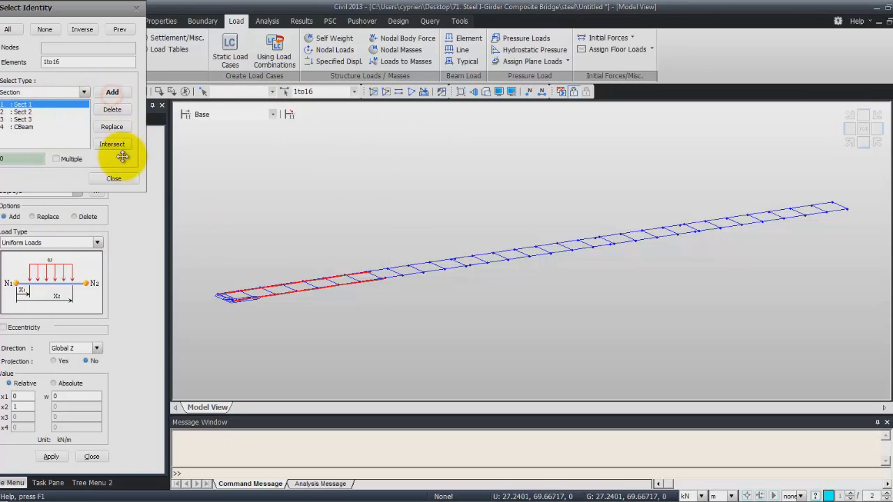
left_click(114, 178)
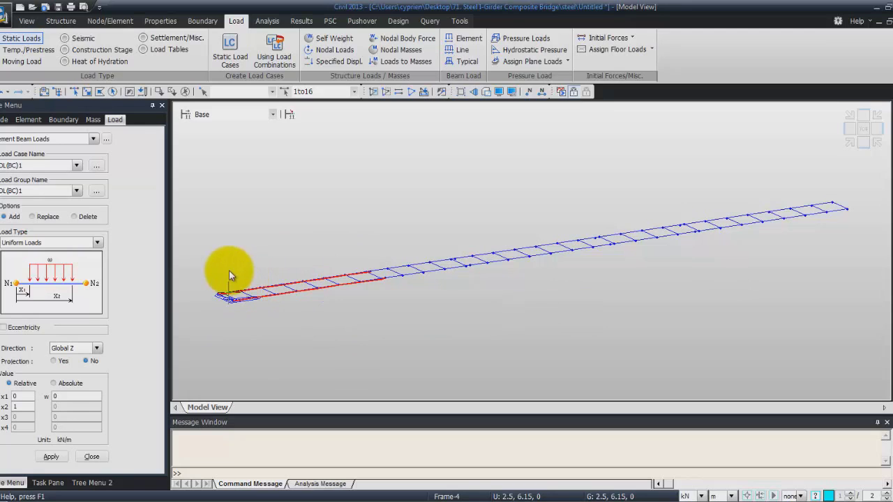
- Set the beam load's load case and load group to DL(BC)2
left_click(78, 166)
left_click(64, 179)
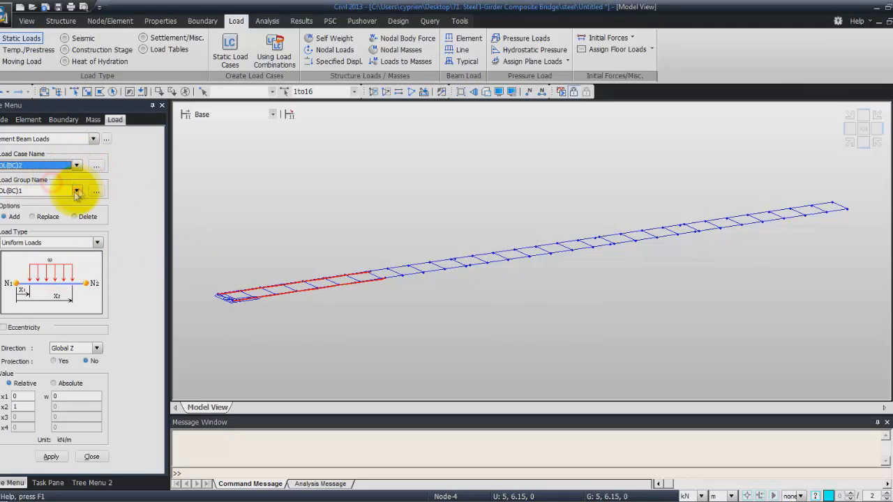
left_click(77, 192)
left_click(37, 214)
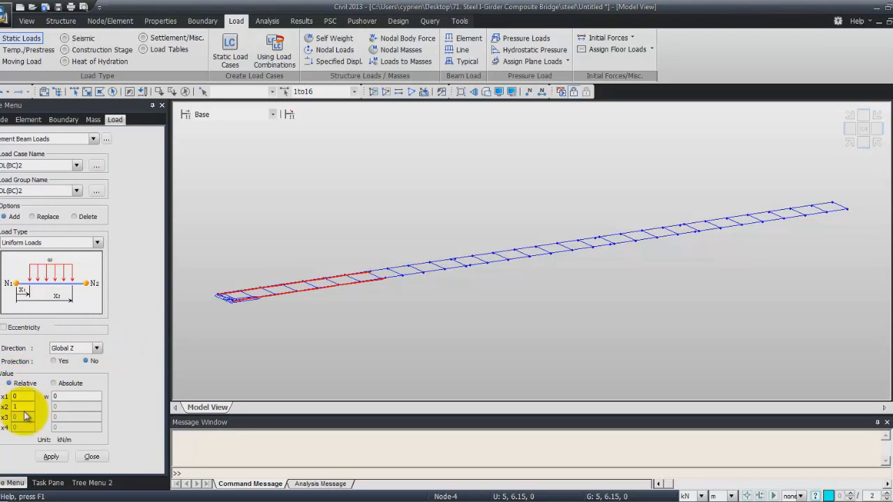
- Apply a uniform Global Z load of w = -38.96 kN/m to the selected Sect 1 girders
left_click(65, 397)
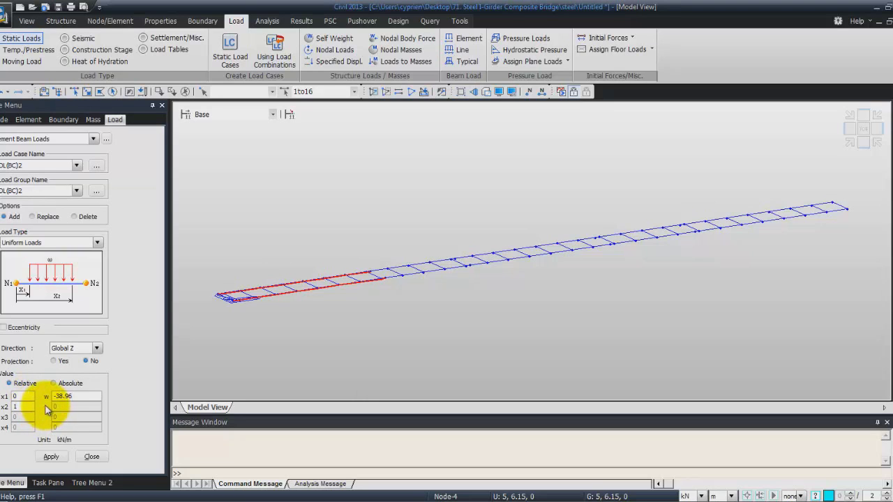
left_click(51, 456)
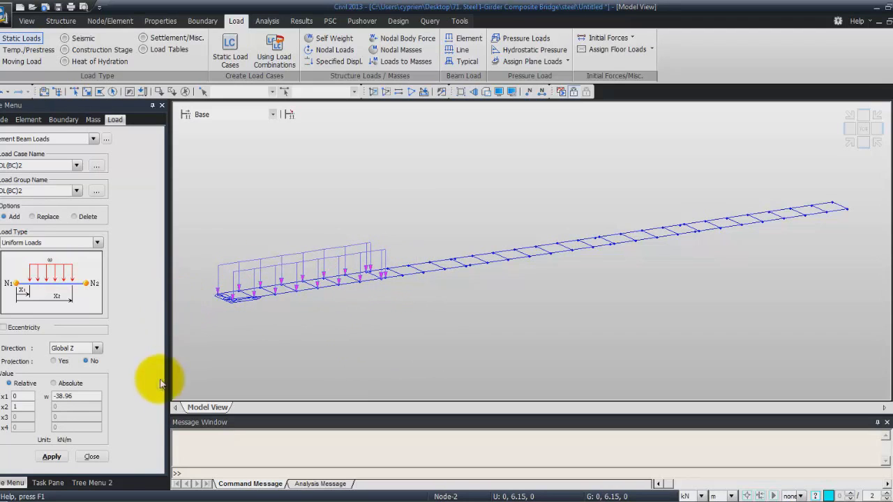
- Polygon-select one girder line's first-span elements, 2to18by2
left_click(100, 91)
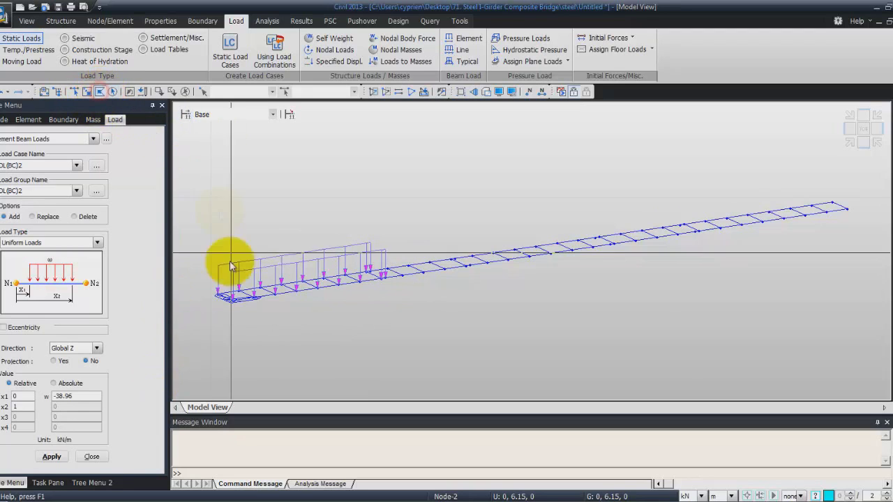
left_click(214, 301)
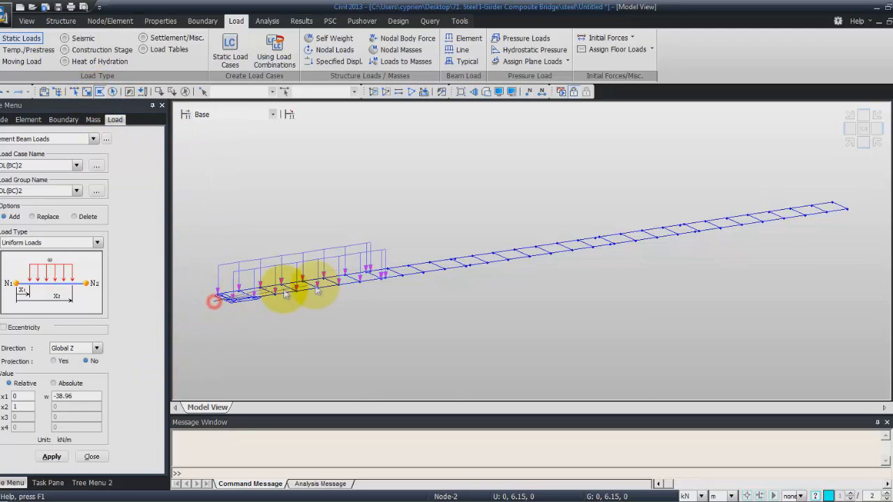
left_click(385, 275)
double_click(202, 291)
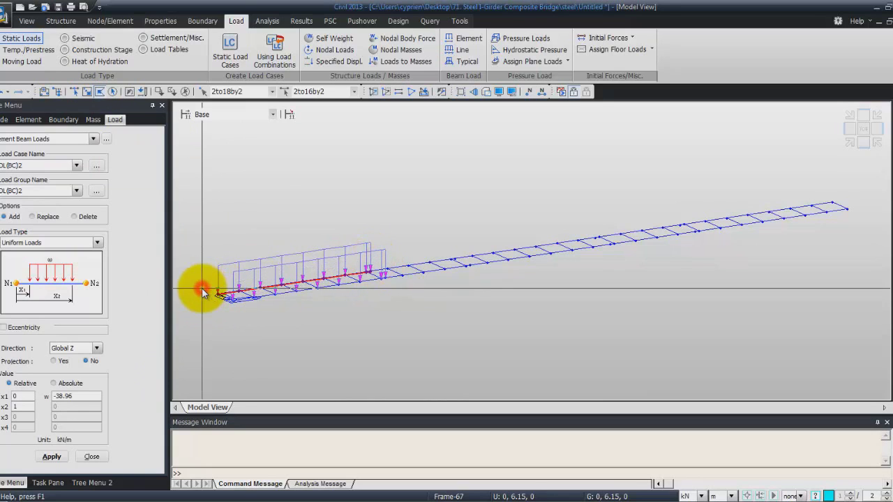
- Apply a uniform Global X torsional moment of 1.49 kN·m/m to the selection
left_click(99, 243)
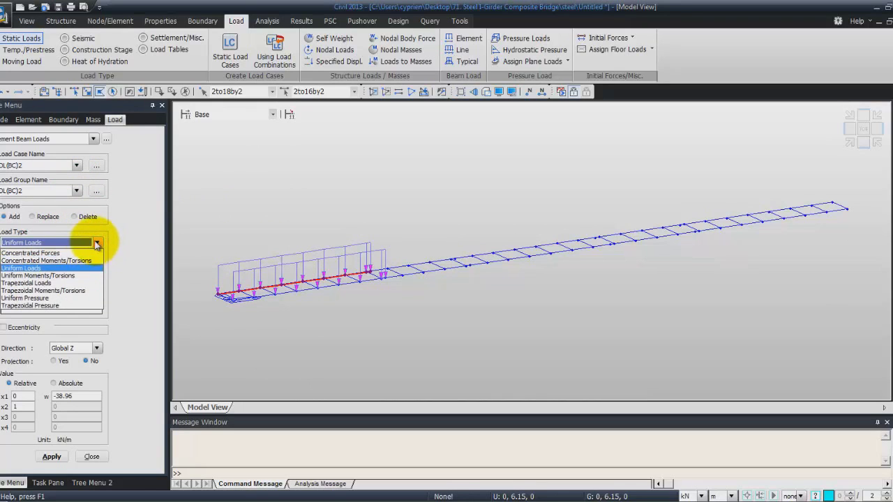
left_click(82, 276)
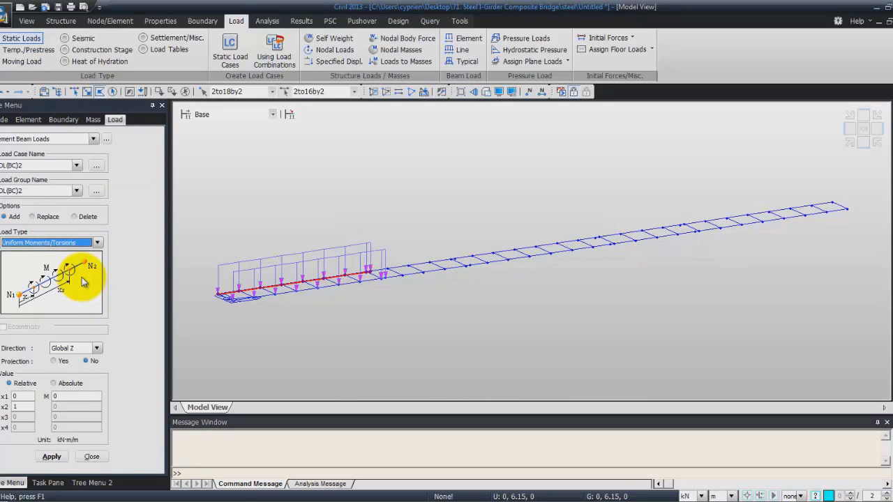
left_click(97, 348)
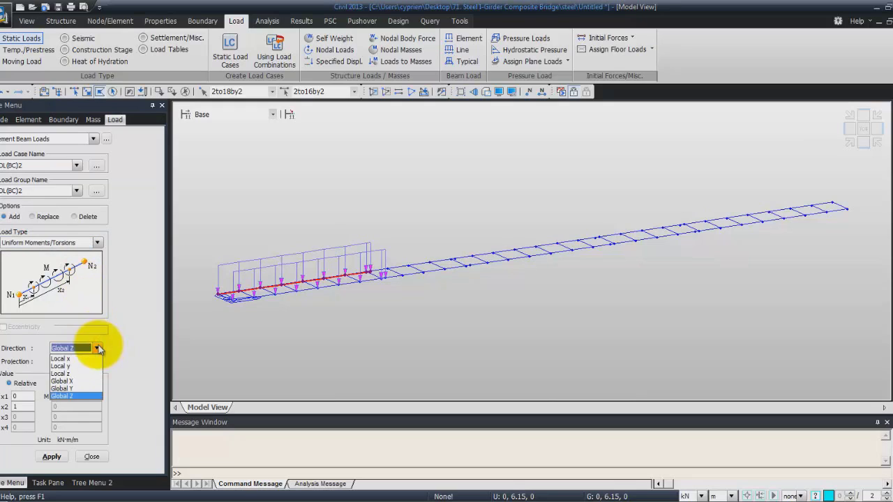
left_click(87, 381)
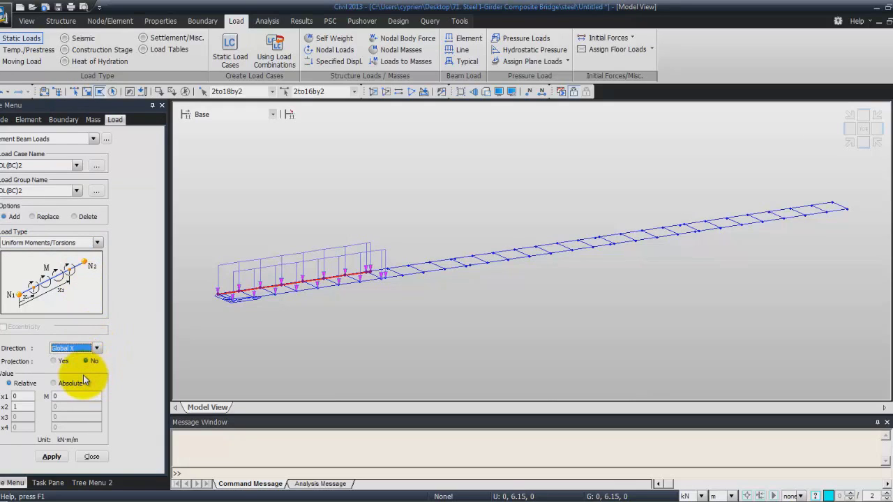
left_click(80, 396)
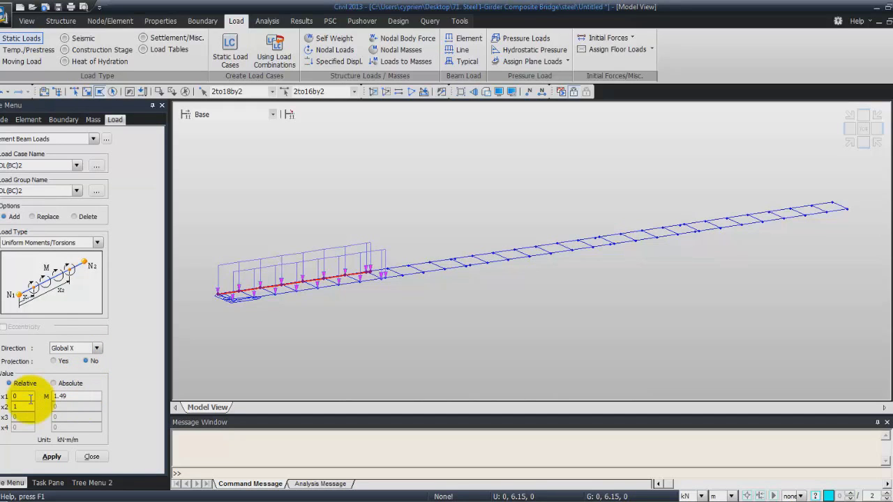
left_click(52, 456)
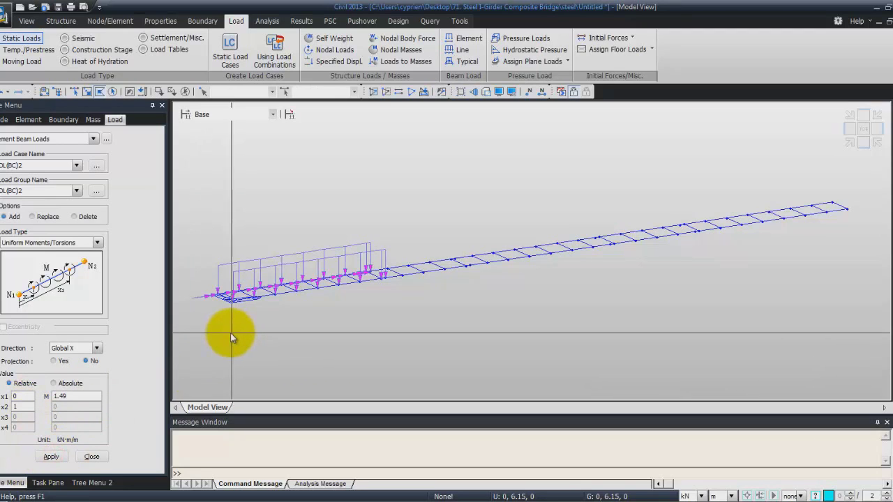
- Select the other girder line's first-span elements, 1to17by2
left_click(223, 302)
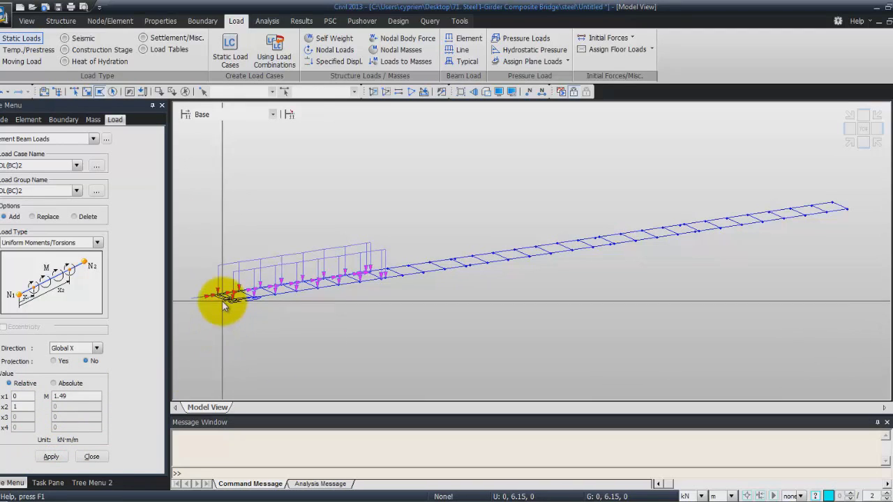
left_click_drag(224, 314, 391, 277)
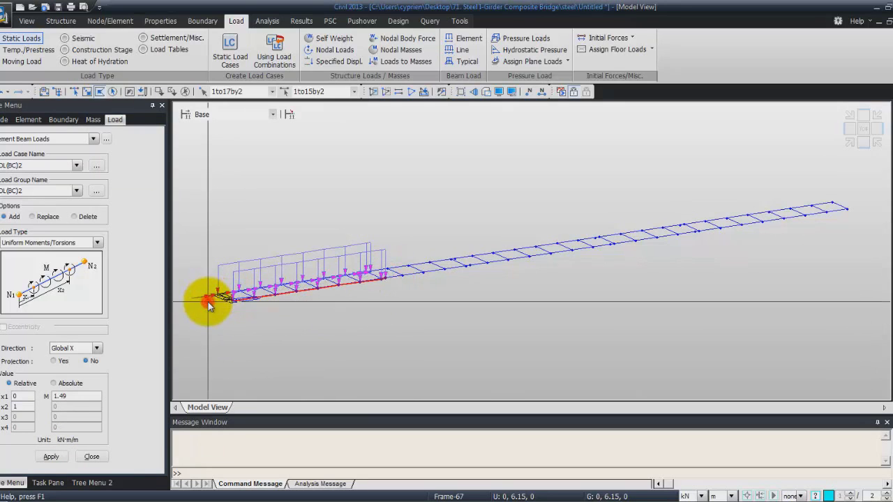
left_click(351, 337)
left_click(273, 303)
left_click(383, 288)
left_click(365, 291)
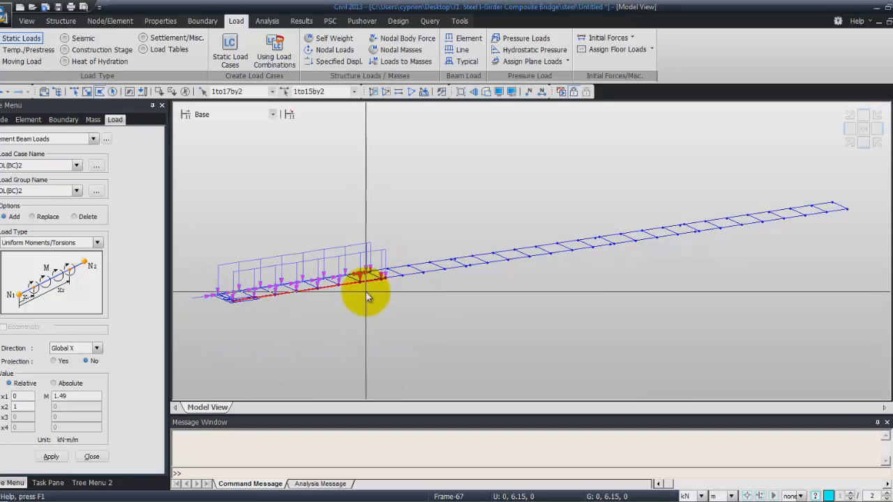
- Apply a uniform Global X torsion of -1.49 kN·m/m to the selected girders
left_click(54, 395)
type("-")
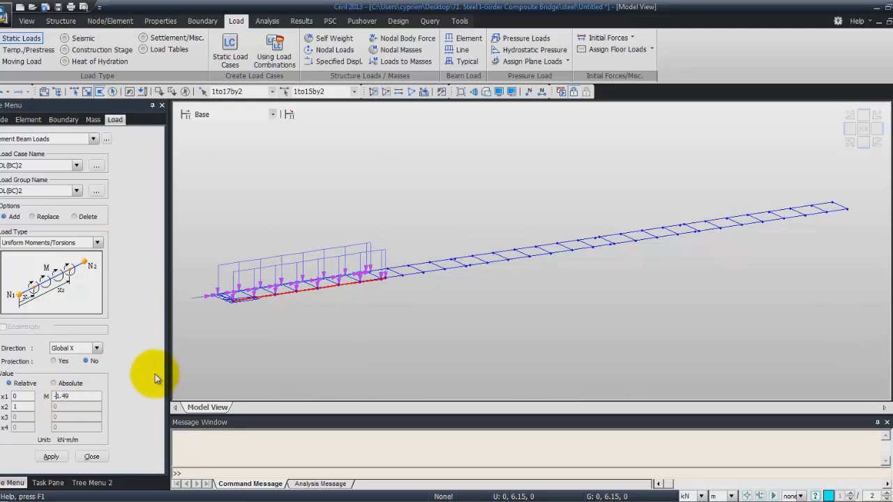
left_click(51, 456)
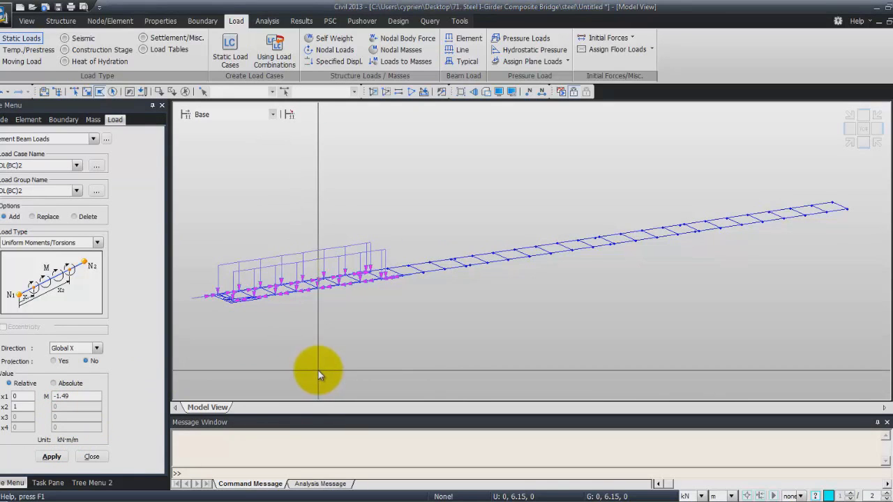
left_click(498, 93)
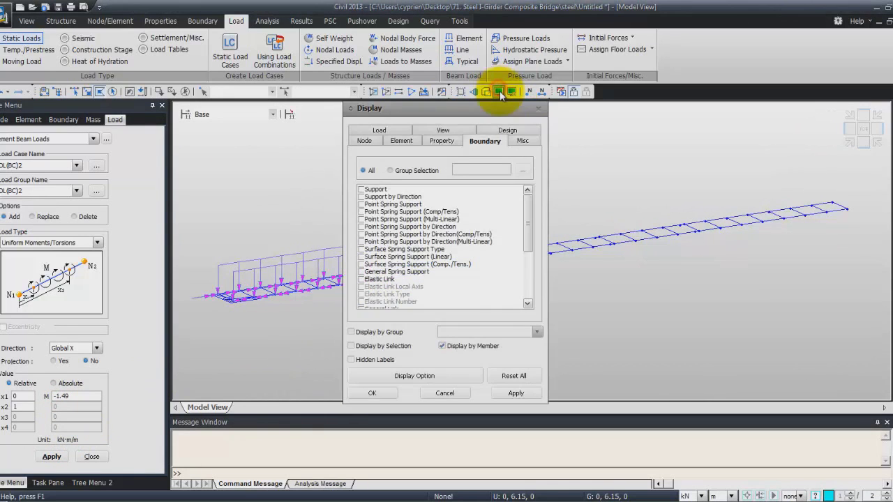
- Turn on Support display on the Boundary tab and Beam Load display on the Load tab
left_click(362, 196)
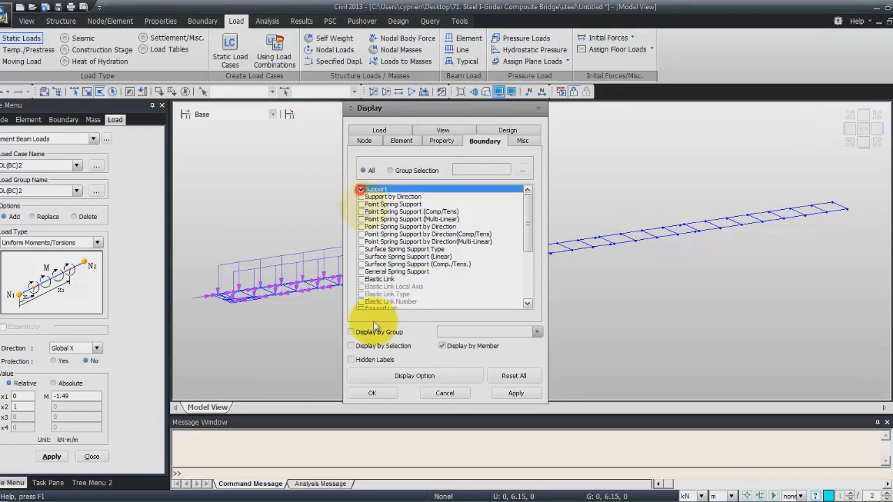
left_click(372, 393)
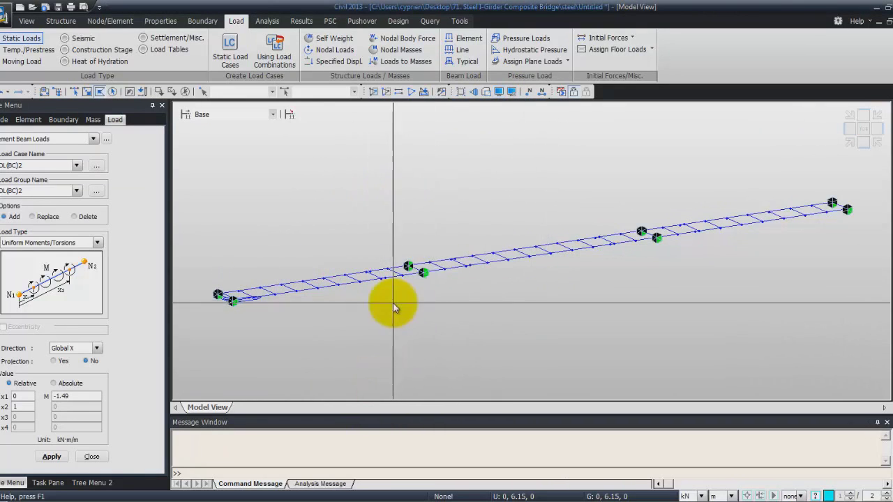
left_click(500, 93)
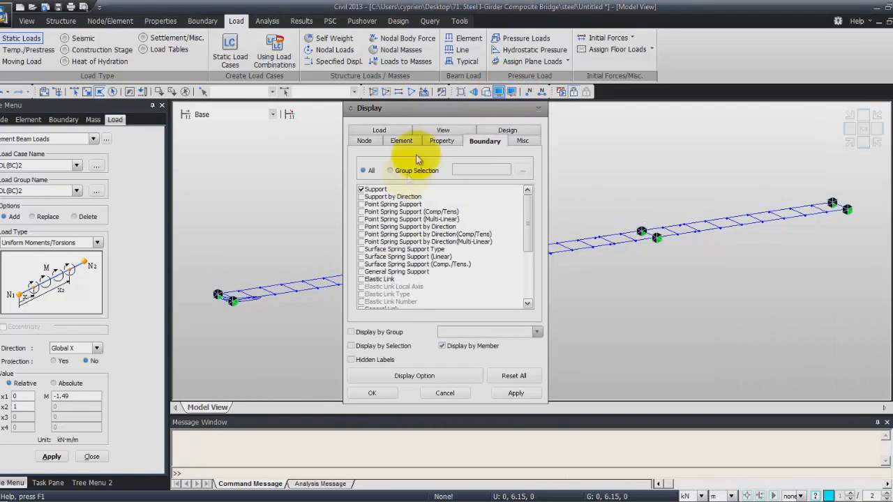
left_click(379, 130)
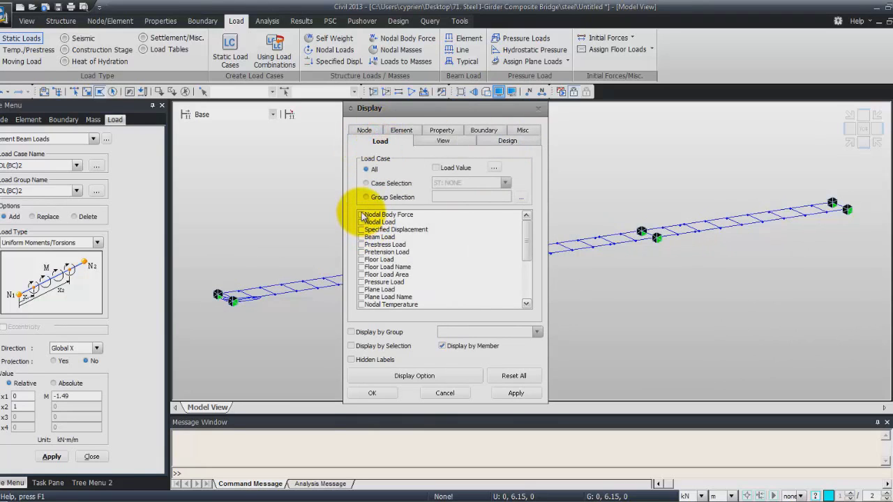
left_click(361, 238)
left_click(372, 393)
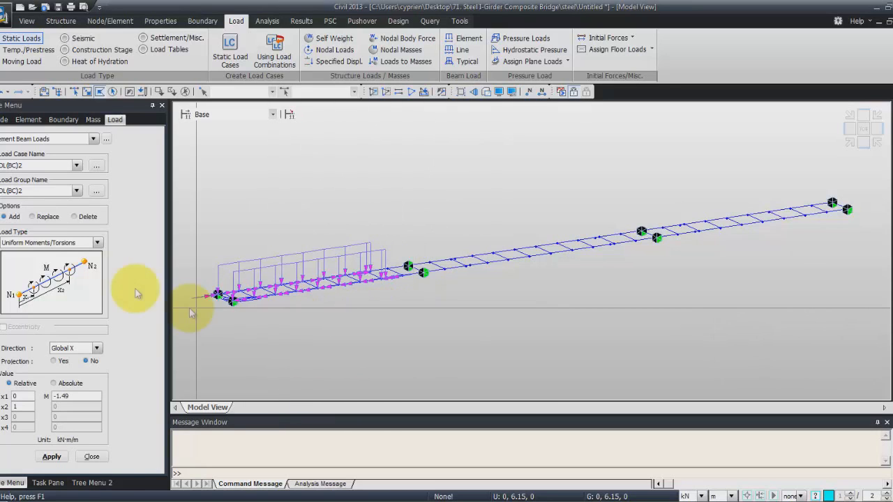
- Set load case and group to DL(BC)3 with Uniform Loads as the load type
left_click(77, 166)
left_click(60, 190)
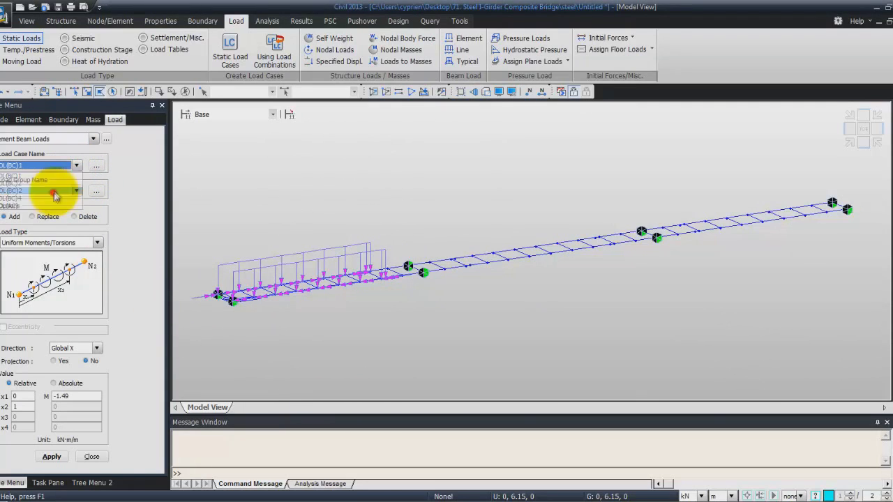
left_click(77, 190)
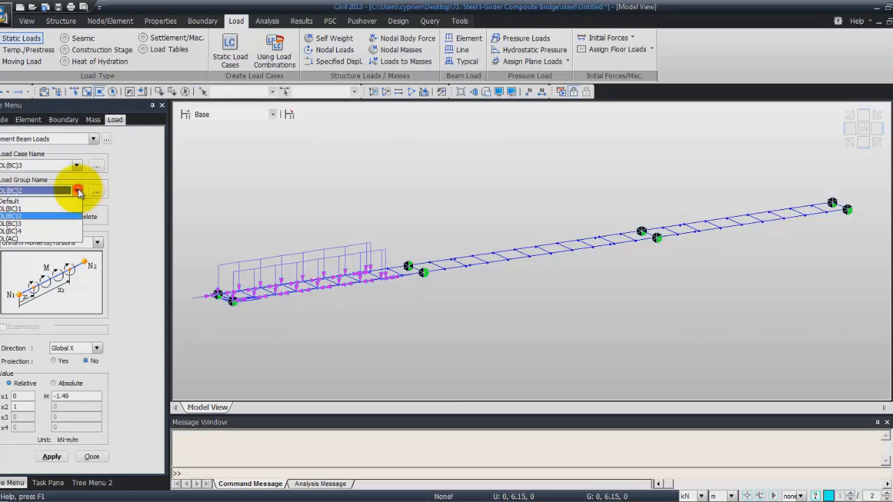
left_click(60, 223)
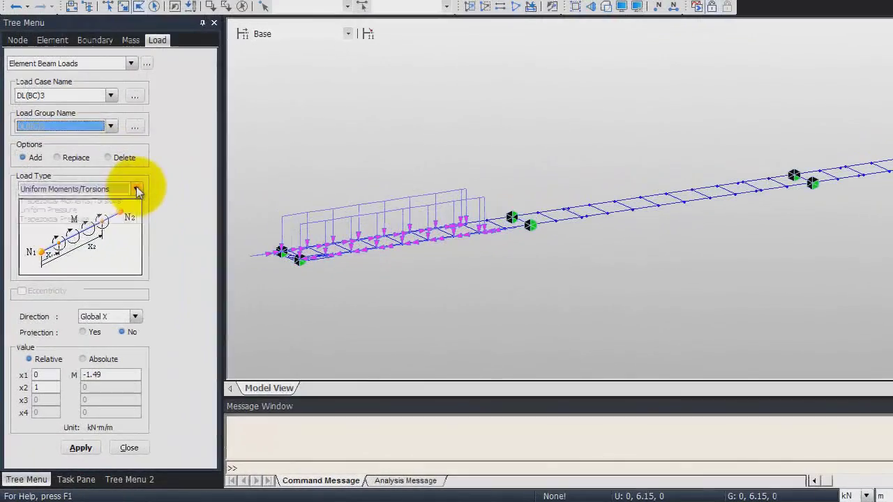
left_click(95, 242)
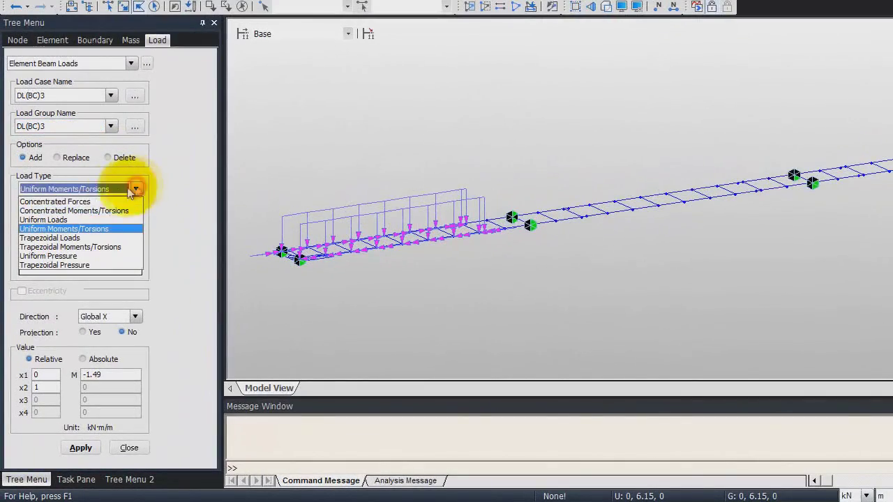
left_click(70, 220)
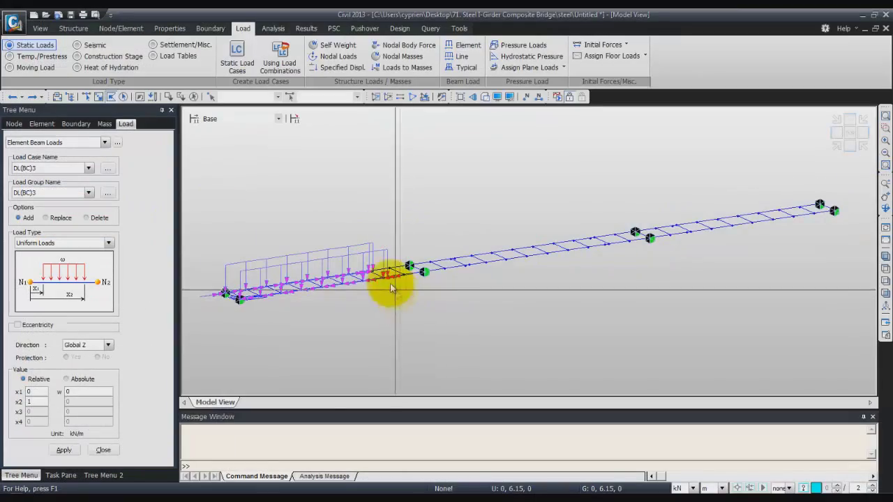
- Select all Sect 2 elements and apply a uniform load of w = -38.96 kN/m
left_click(290, 97)
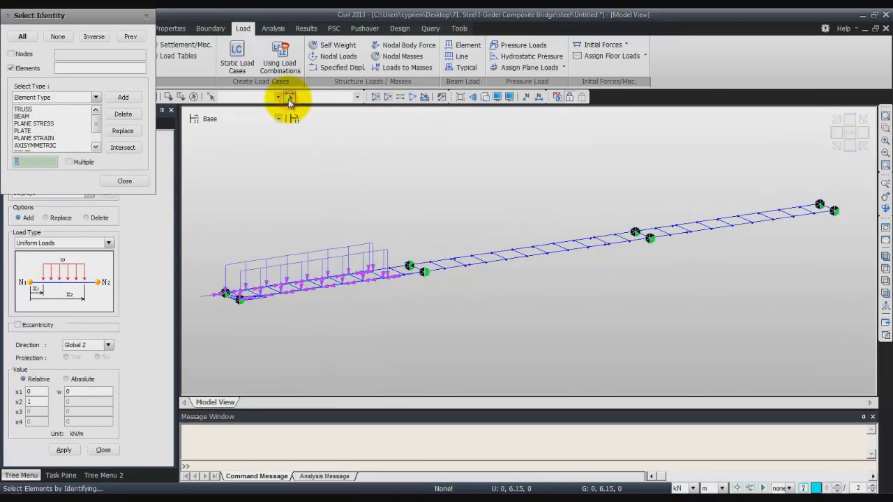
left_click(96, 96)
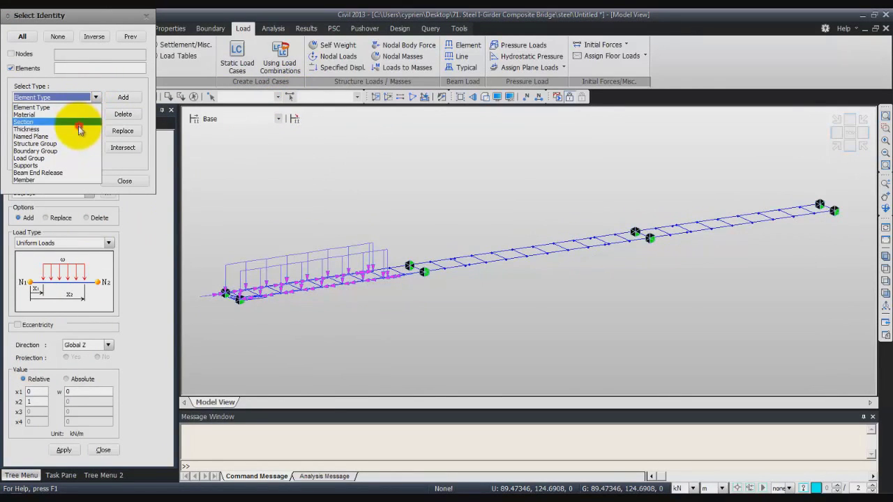
left_click(75, 122)
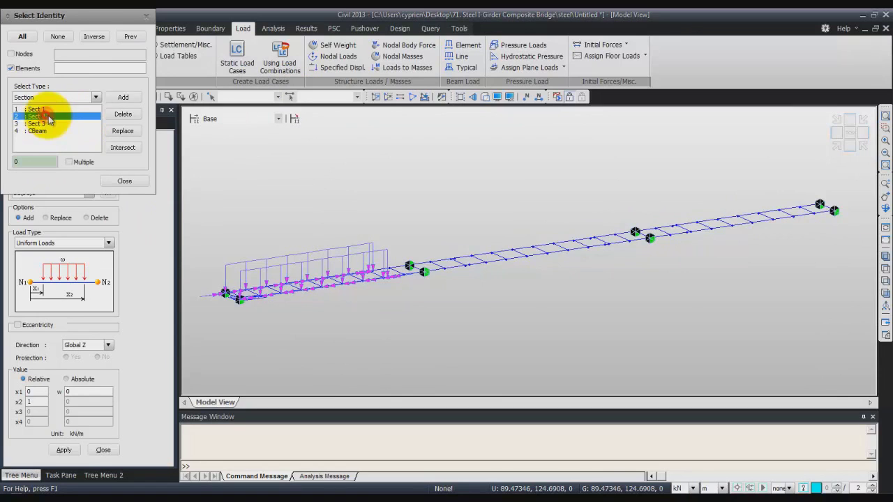
left_click(122, 97)
left_click(124, 181)
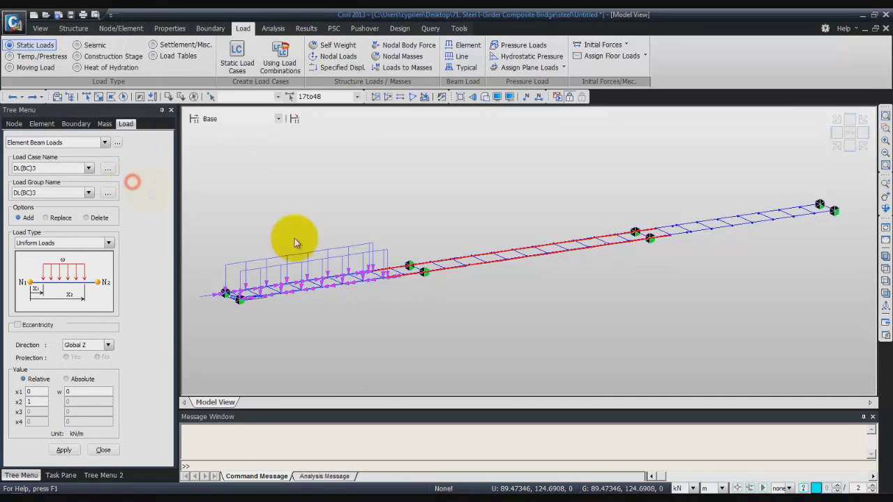
left_click(90, 392)
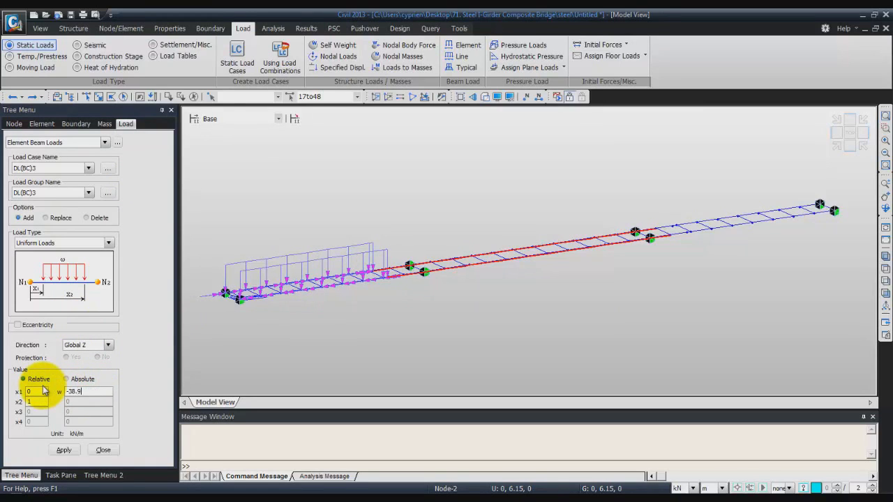
left_click(65, 450)
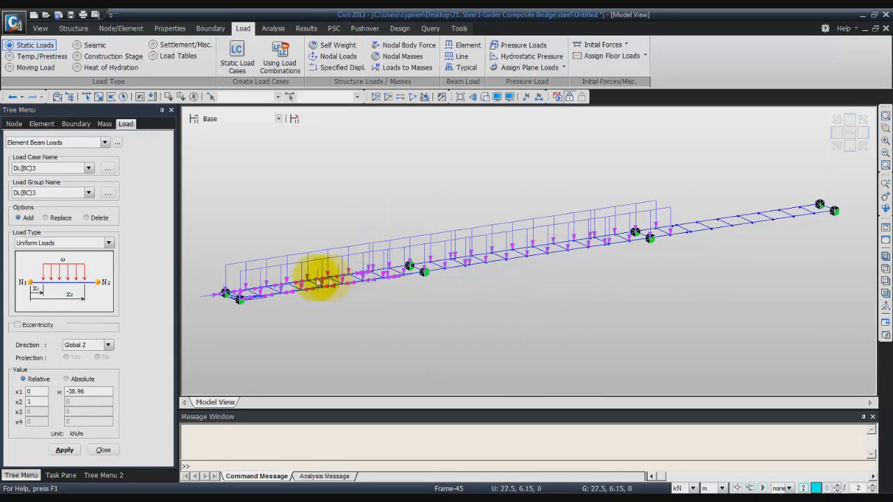
left_click(109, 243)
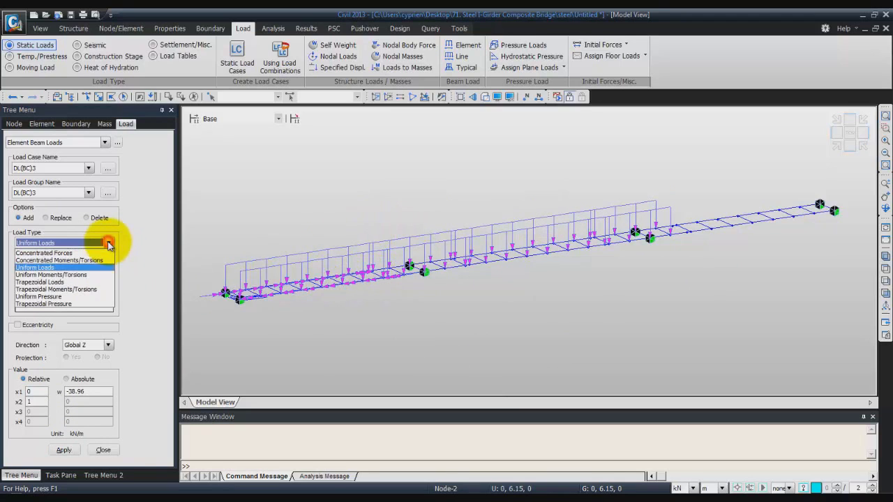
- Switch the beam load type to Uniform Moments/Torsions about Global X
left_click(89, 277)
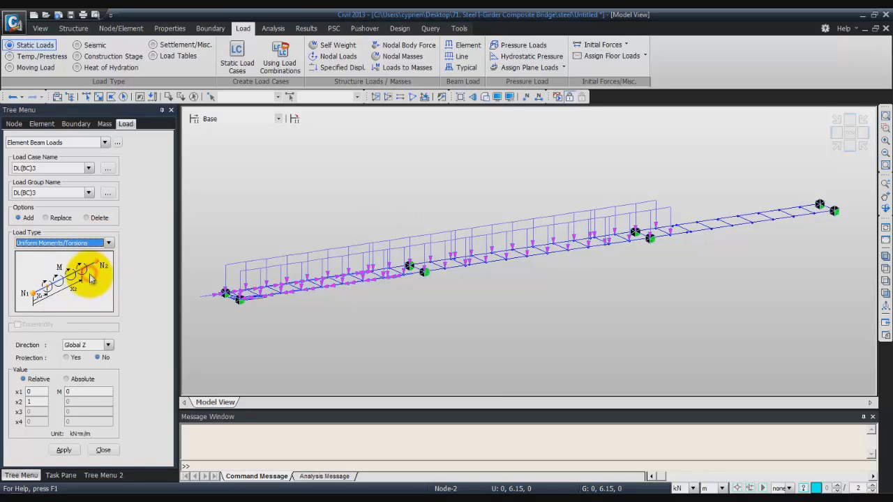
left_click(108, 345)
left_click(103, 377)
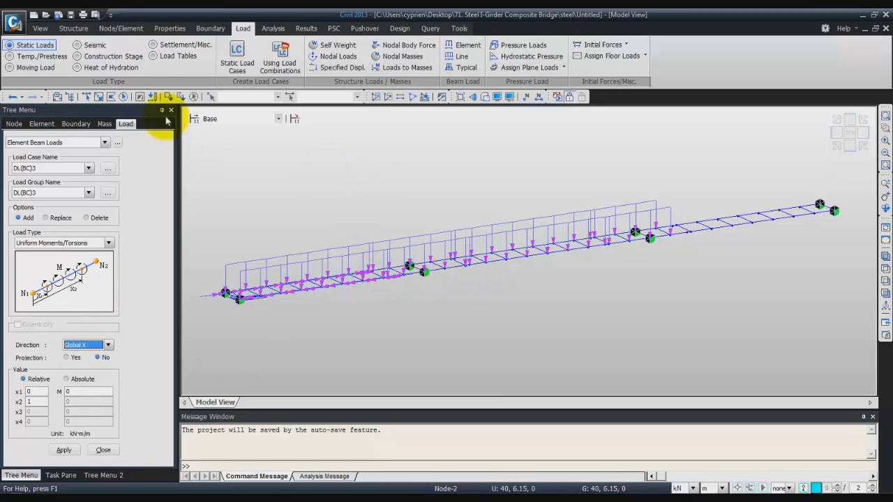
- Polygon-select alternate middle-span girder elements and apply the torsional moment to them
left_click(111, 99)
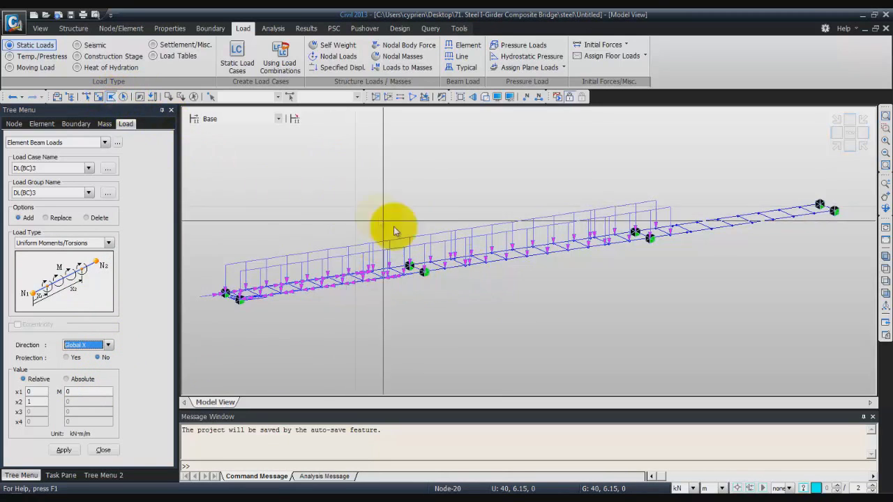
double_click(388, 274)
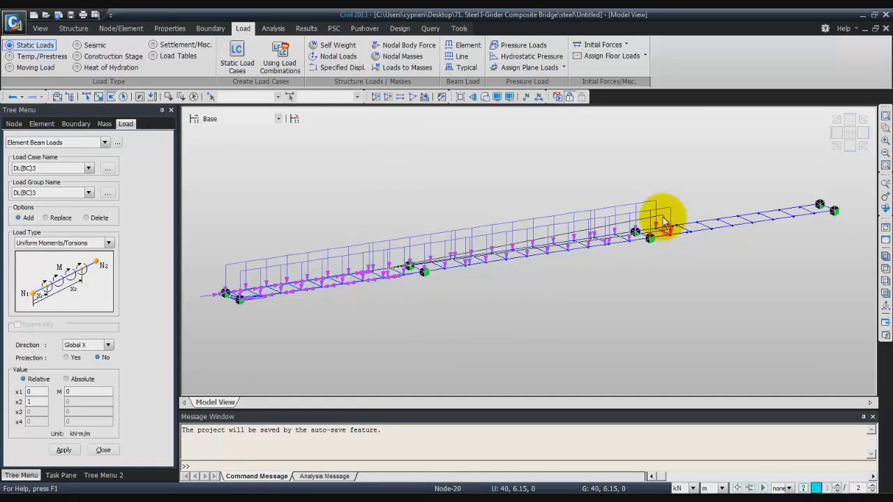
left_click(377, 258)
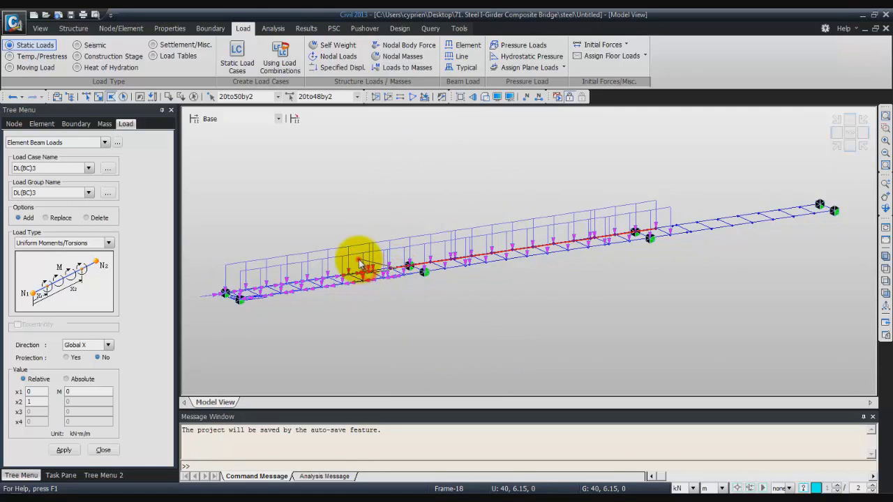
left_click(394, 254)
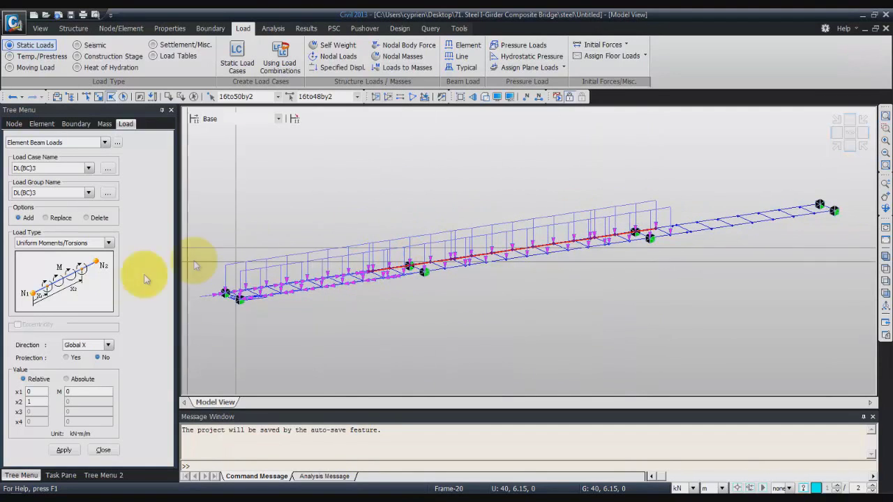
left_click(73, 392)
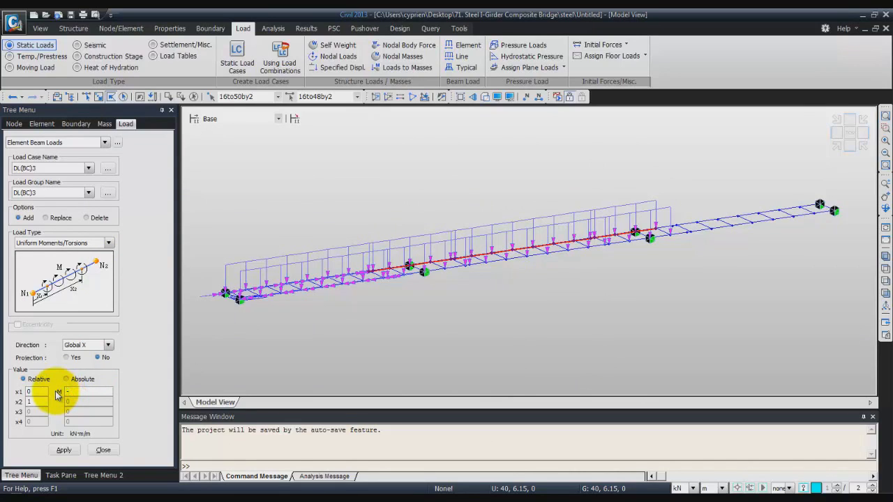
left_click(76, 389)
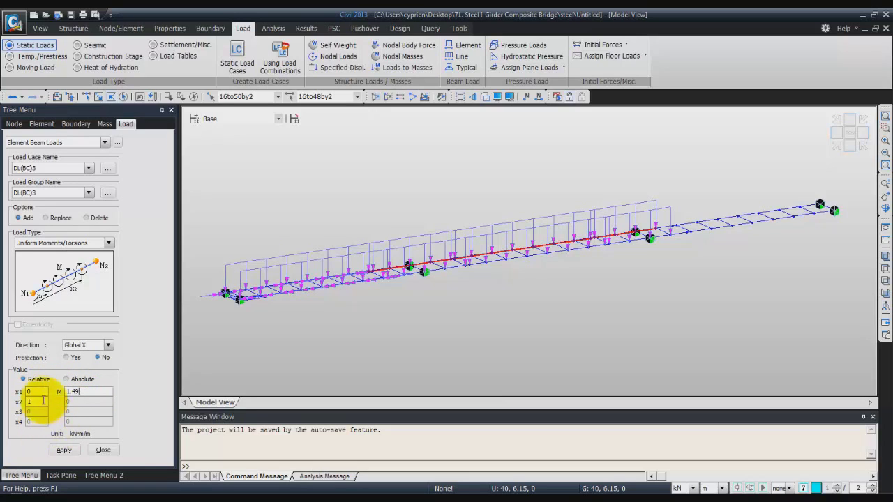
left_click(67, 451)
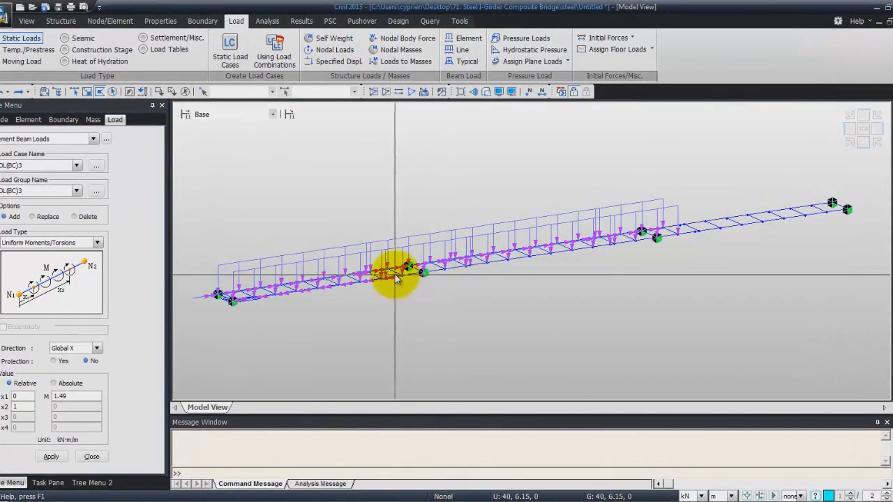
- Outline the other middle-span girder line and apply a -1.49 kN·m/m torsion
left_click(394, 292)
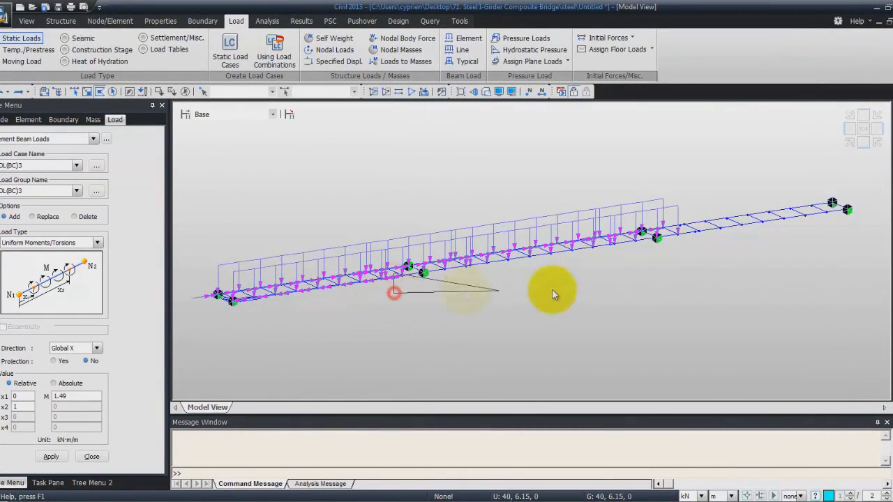
left_click(688, 237)
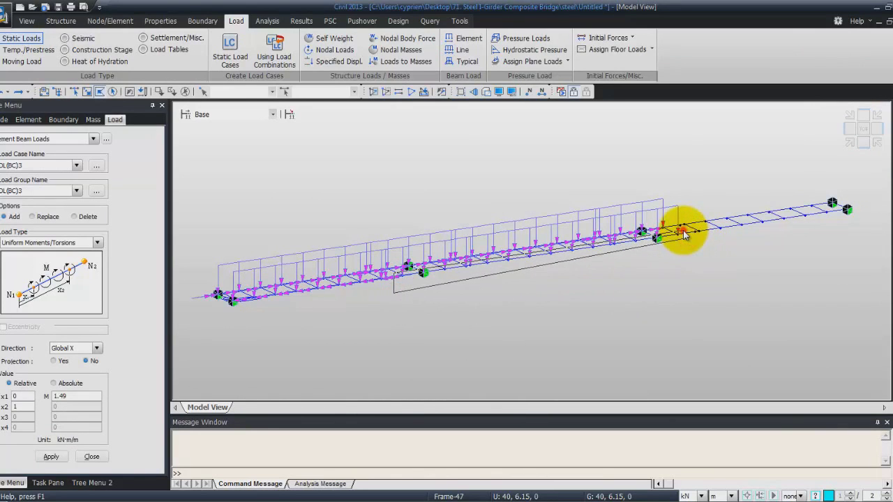
left_click(53, 396)
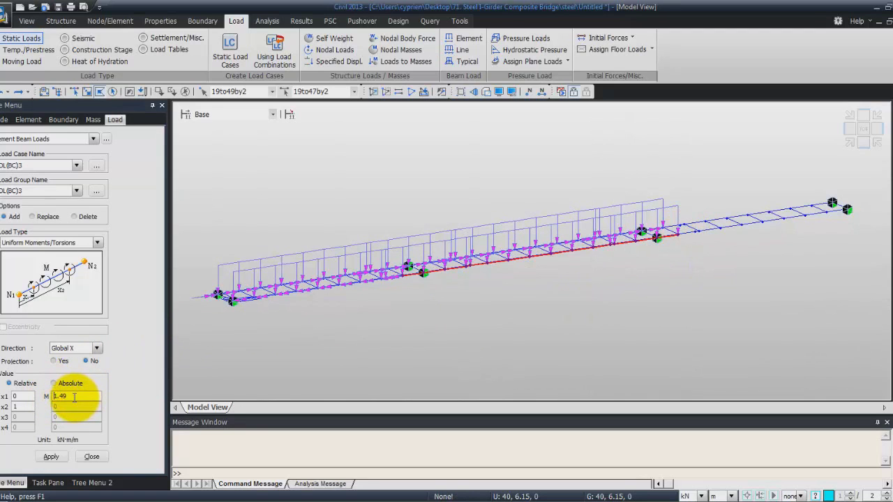
type("-")
left_click(49, 457)
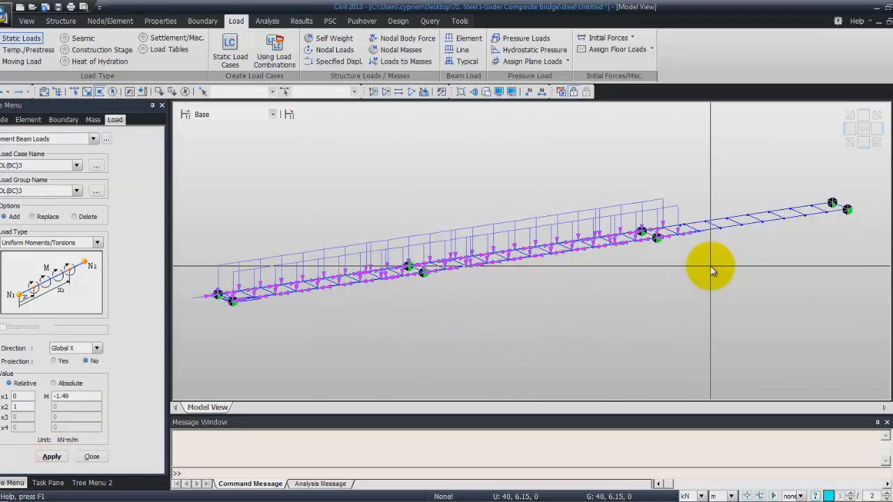
- Set both the load case and the load group to OL(BC)4
left_click(77, 166)
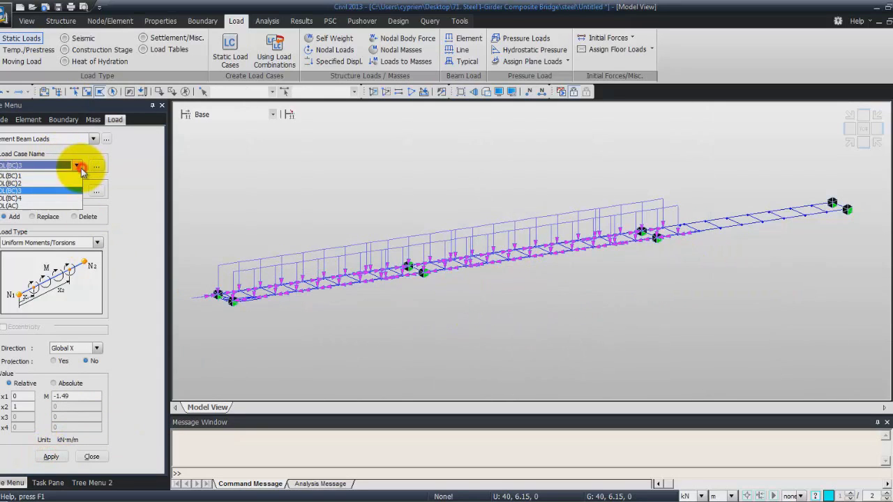
left_click(45, 198)
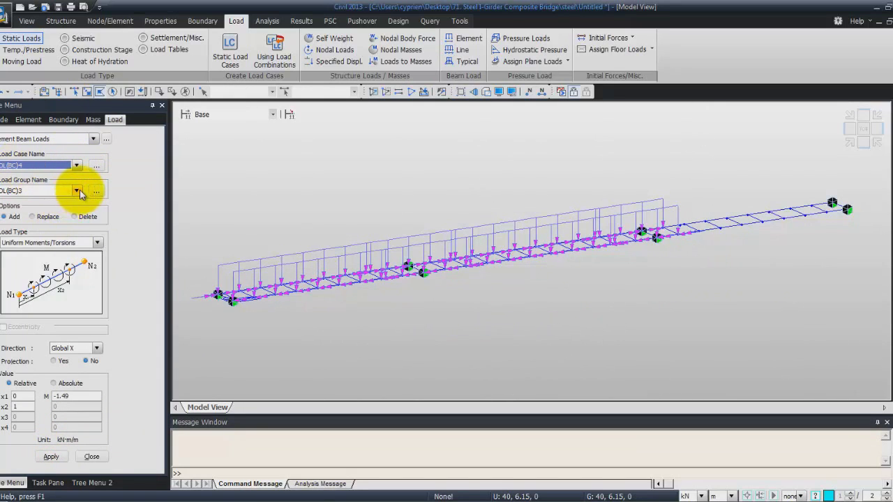
left_click(77, 191)
left_click(64, 231)
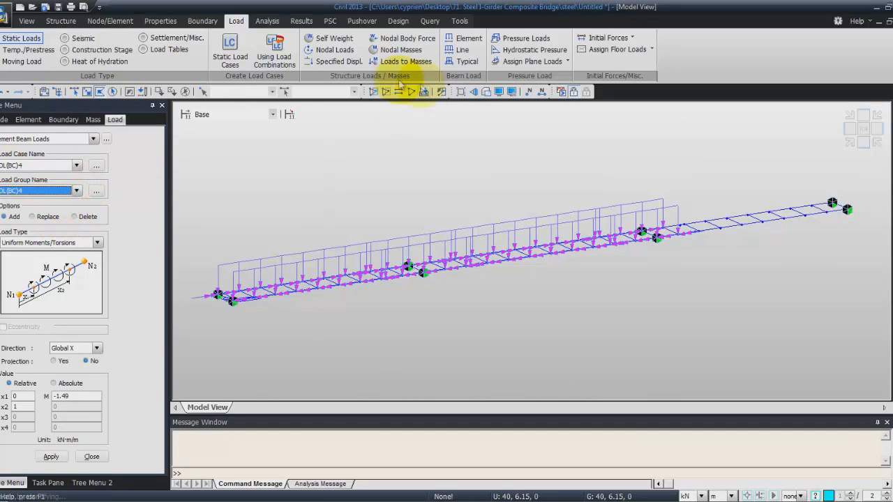
- Select all girder elements with section Sect 3 by property
left_click(284, 92)
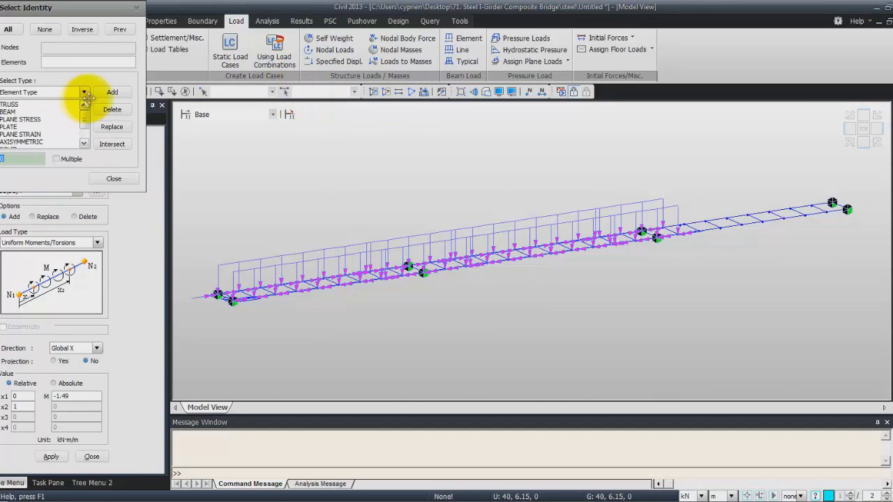
left_click(84, 92)
left_click(57, 112)
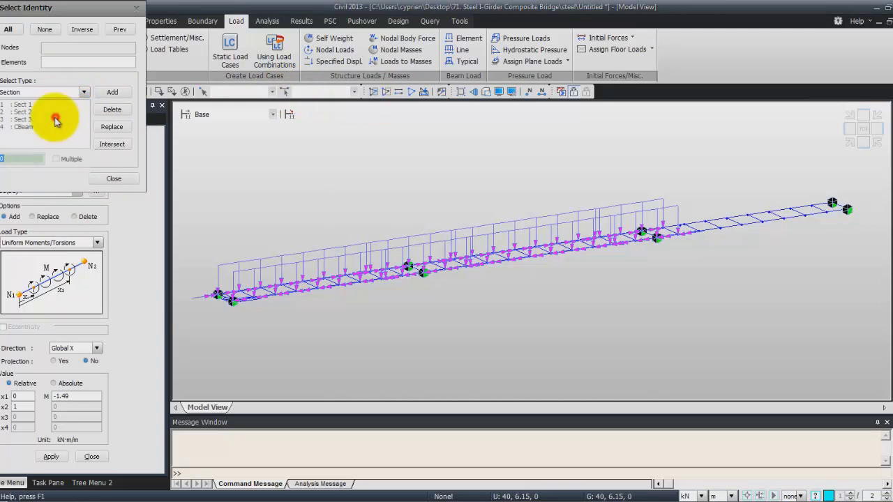
left_click(110, 92)
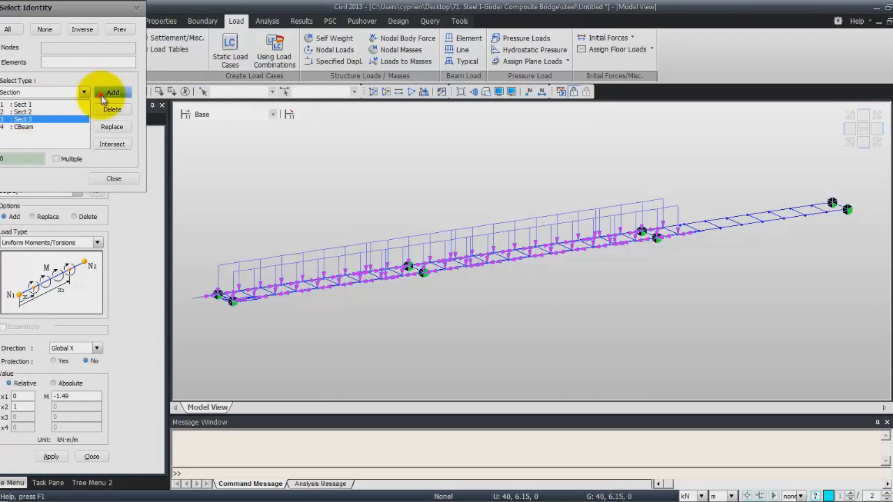
left_click(116, 180)
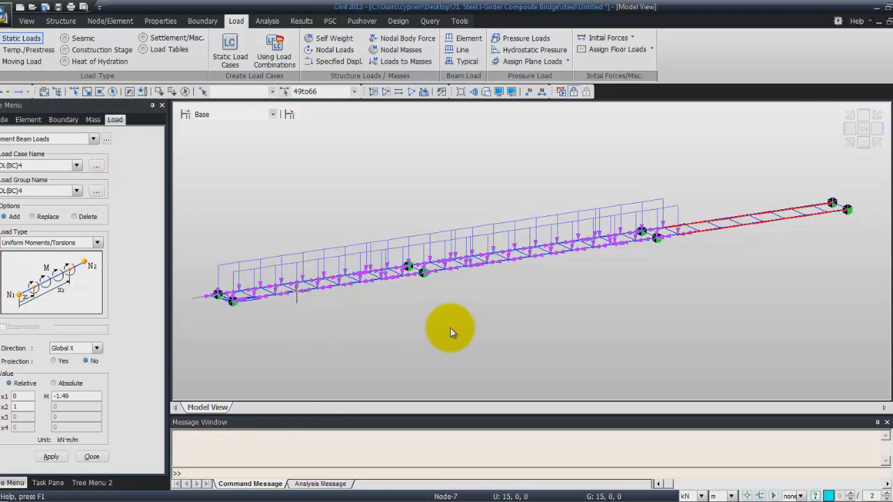
- Apply a -38.96 kN/m uniform Global Z load to the Sect 3 elements
left_click(98, 243)
left_click(28, 268)
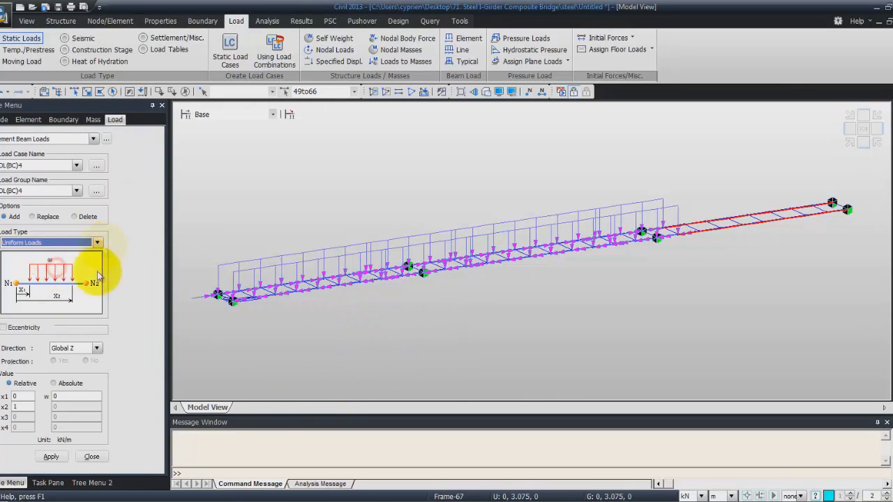
left_click(81, 396)
left_click(74, 396)
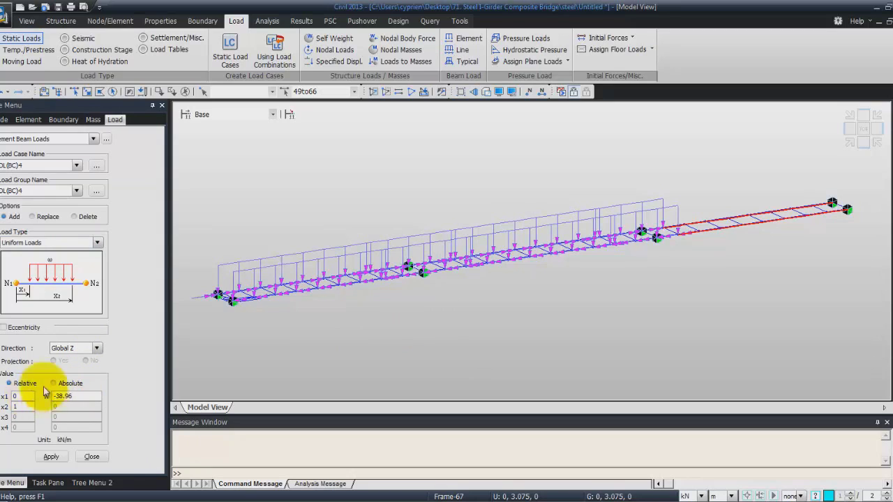
left_click(51, 457)
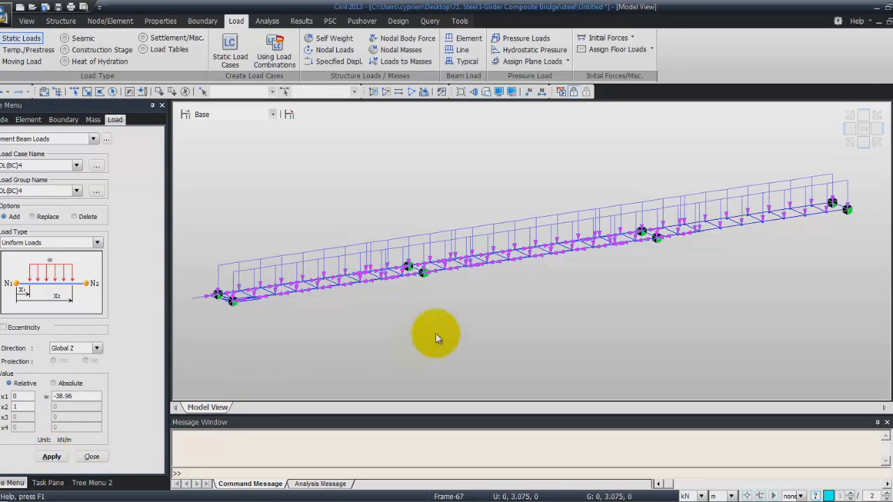
left_click(96, 244)
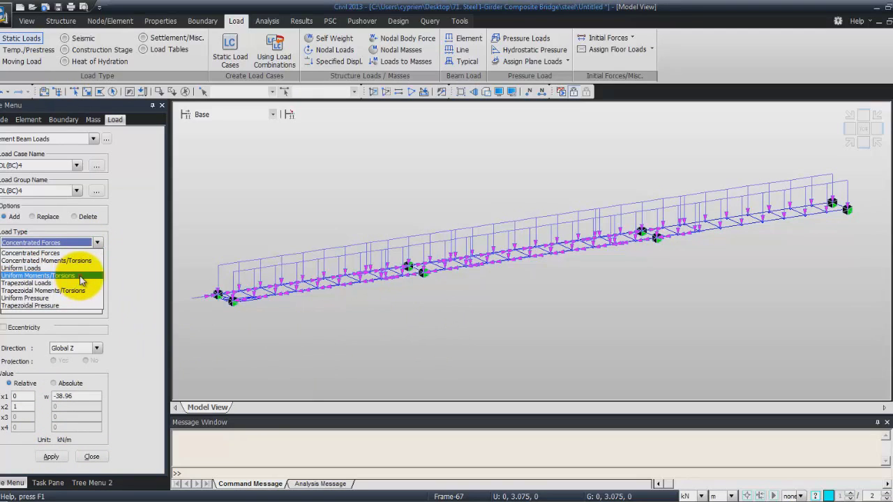
- Apply a 1.49 kN·m/m Global X uniform torsion to polygon-selected right-span girders
left_click(77, 277)
left_click(96, 348)
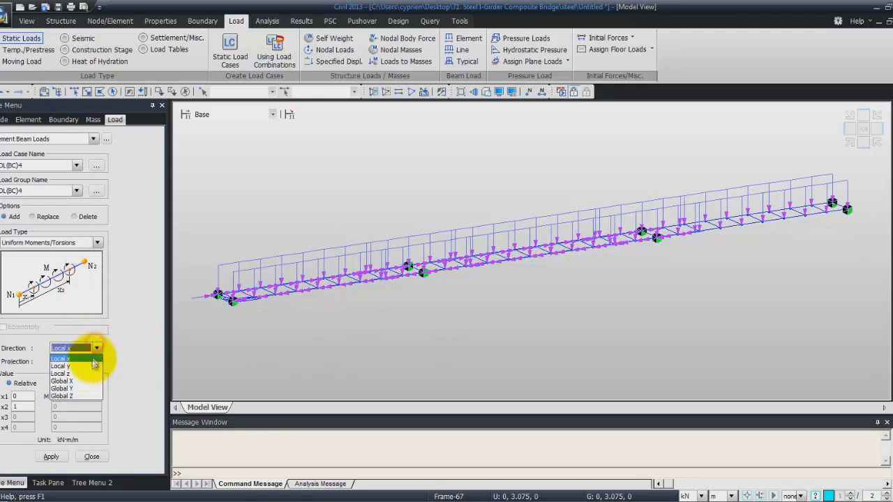
left_click(86, 383)
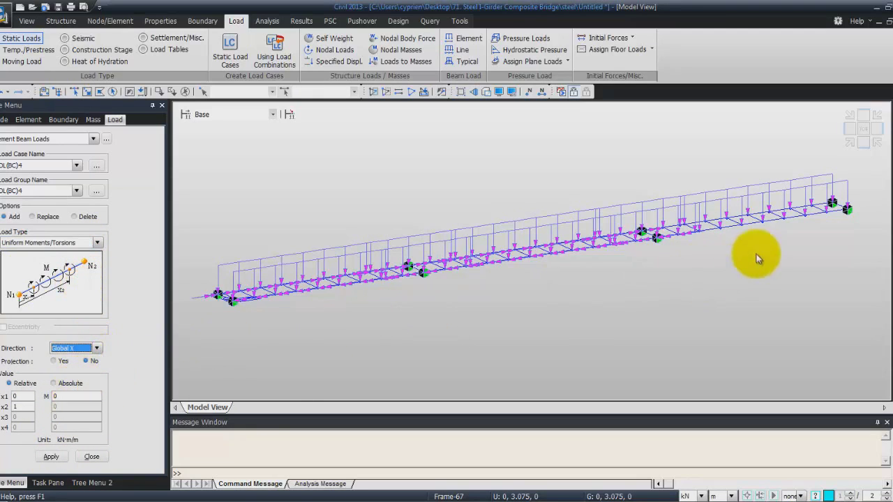
left_click(99, 94)
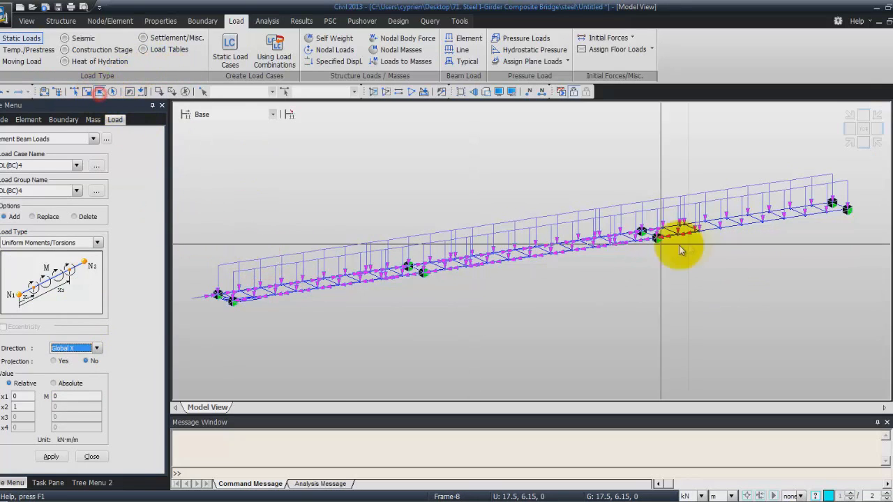
left_click(849, 207)
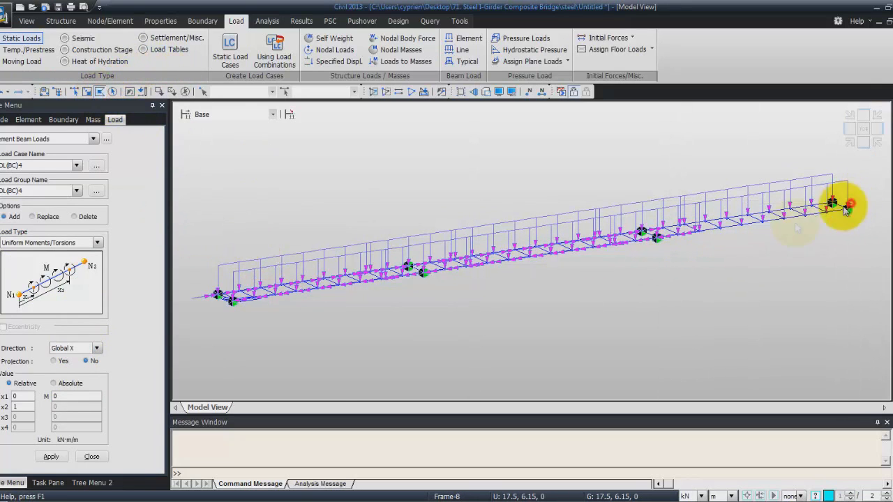
left_click(661, 232)
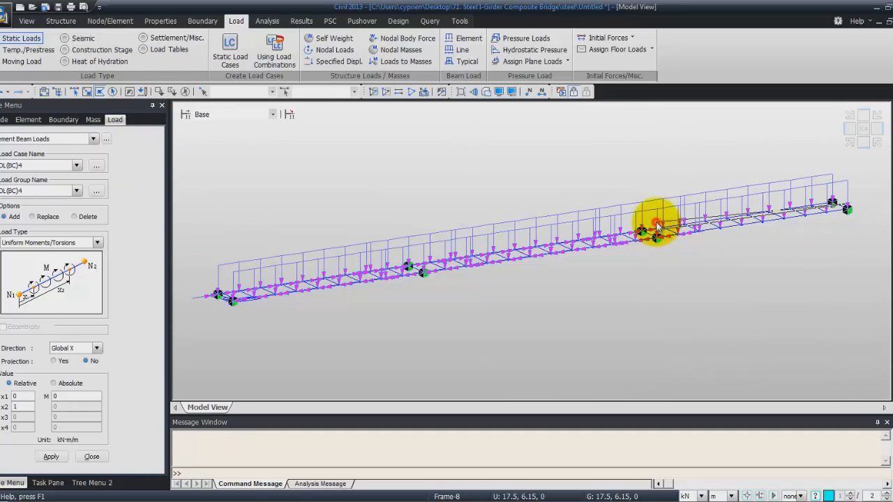
double_click(860, 193)
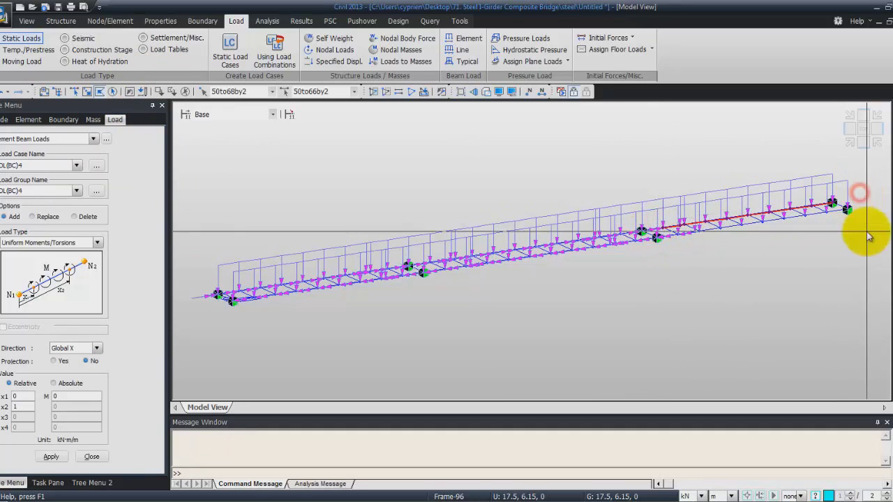
double_click(62, 396)
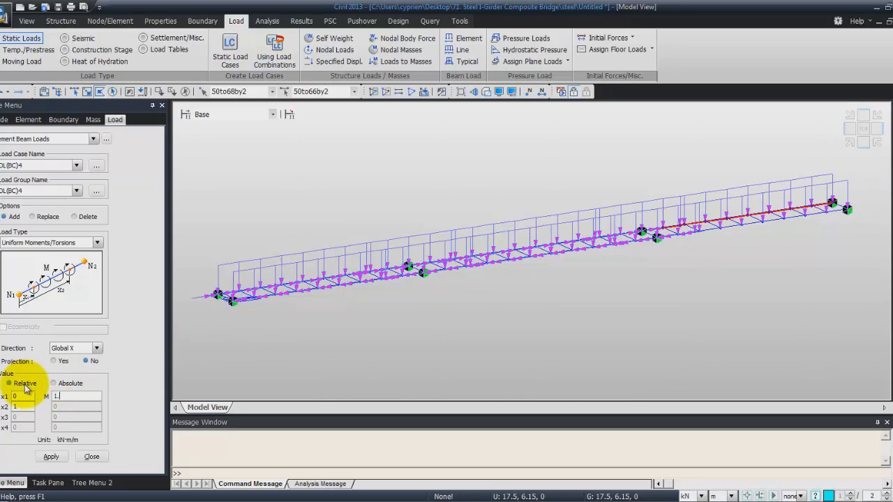
type("1.49")
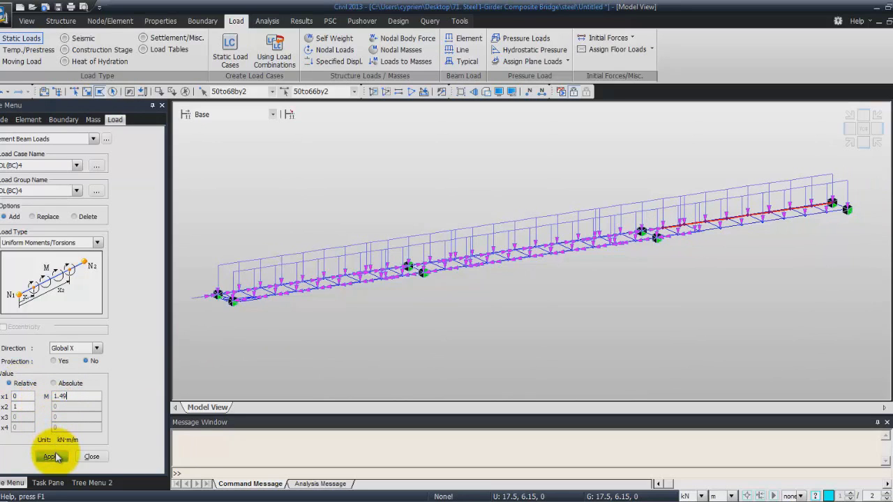
left_click(52, 457)
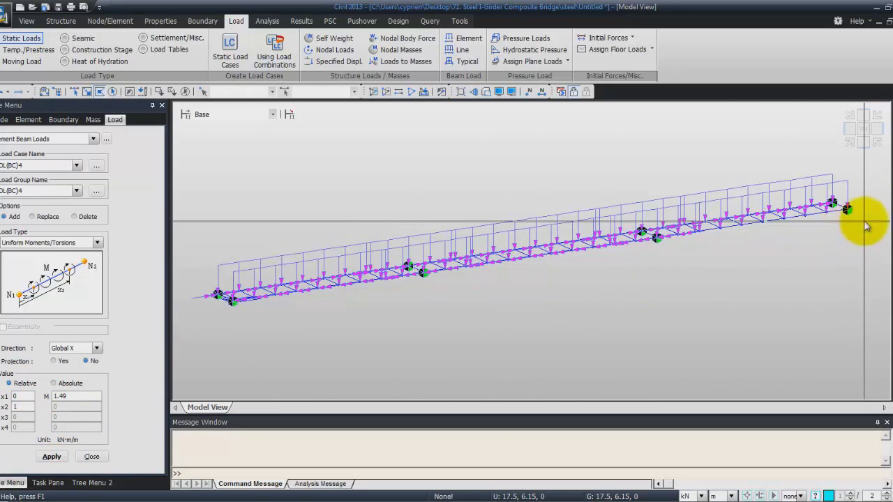
- Apply a -1.49 kN·m/m torsion to the other right-span girder line
left_click_drag(865, 216, 717, 224)
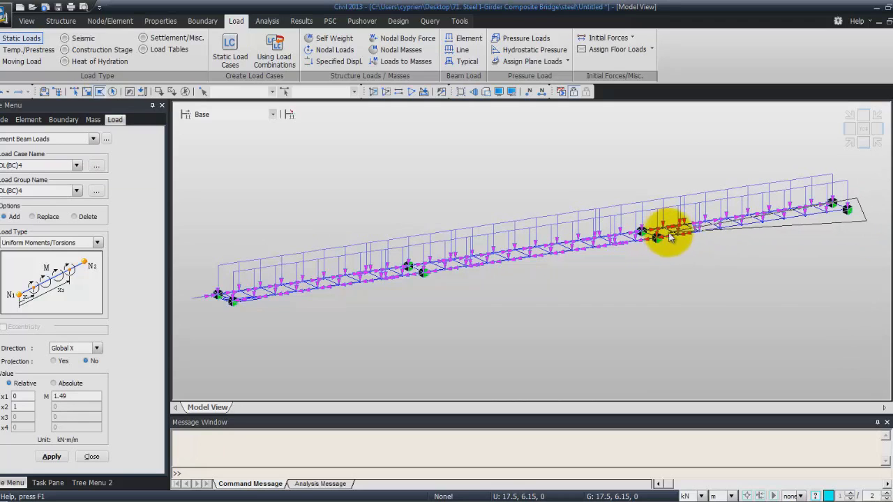
left_click_drag(676, 239, 678, 241)
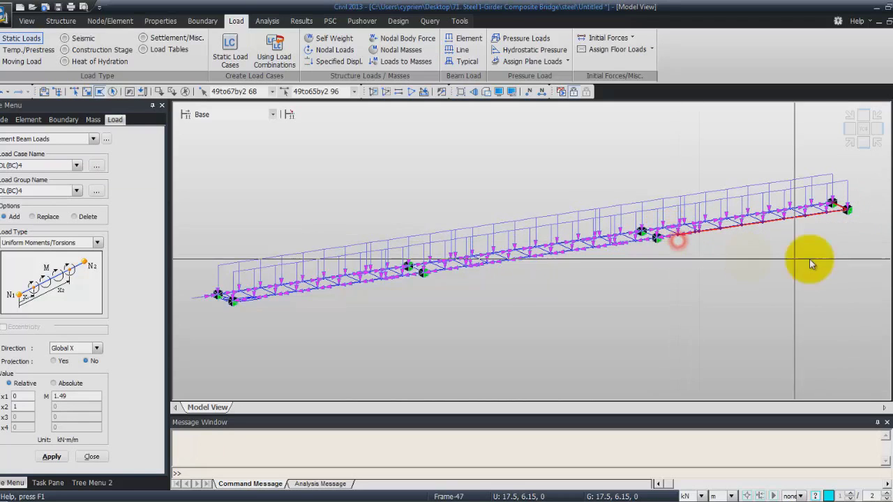
left_click(55, 396)
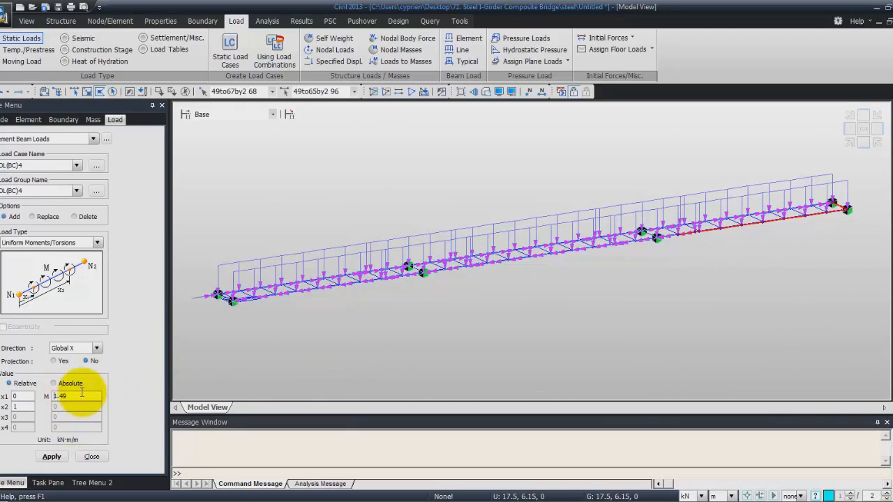
left_click(51, 457)
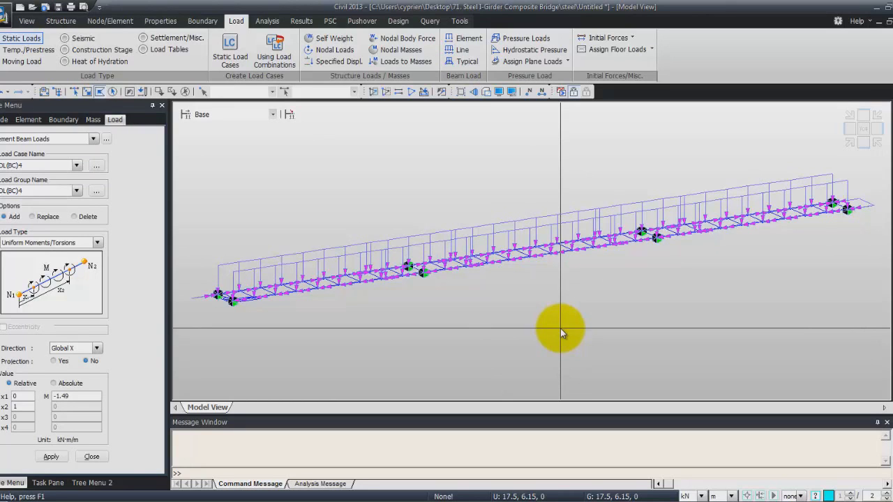
left_click(466, 38)
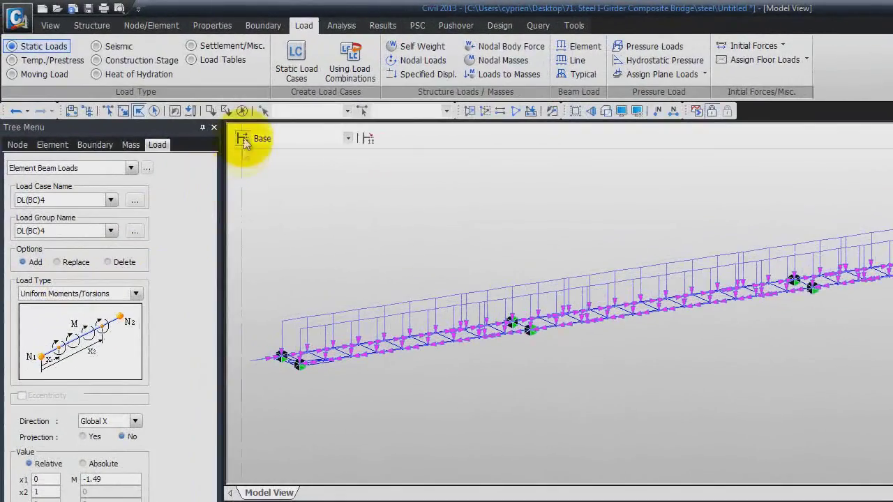
- Select all girder elements with sections Sect 1 through Sect 3
left_click(362, 112)
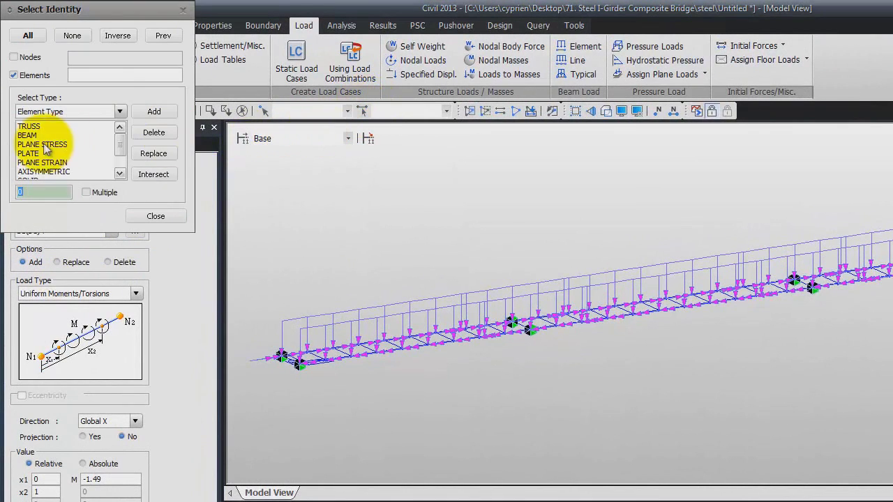
left_click(120, 111)
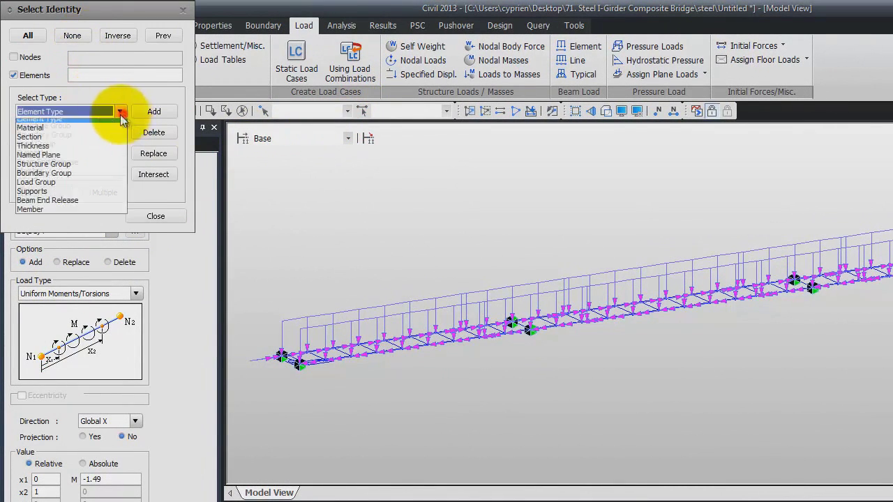
left_click(61, 142)
left_click(60, 127)
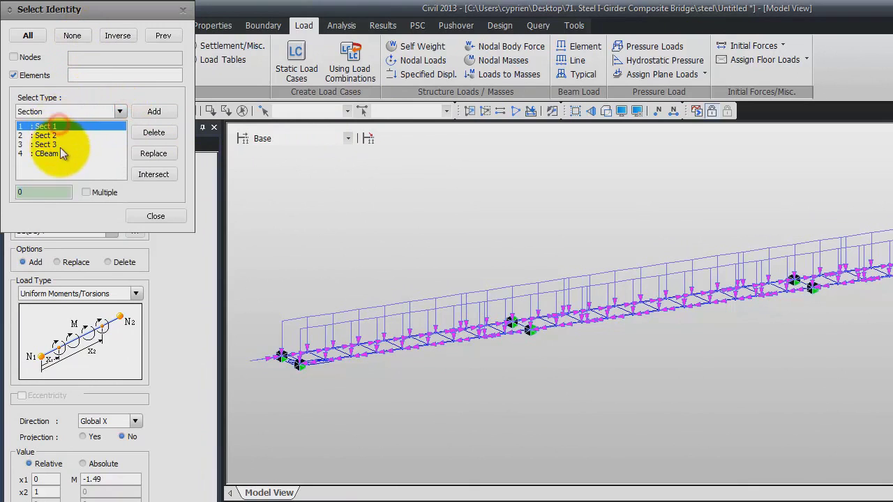
left_click(60, 144, "shift")
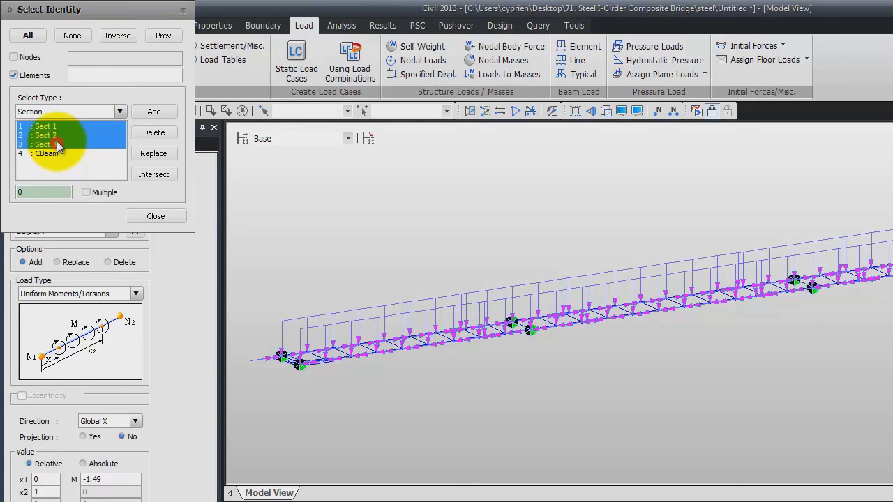
left_click(153, 113)
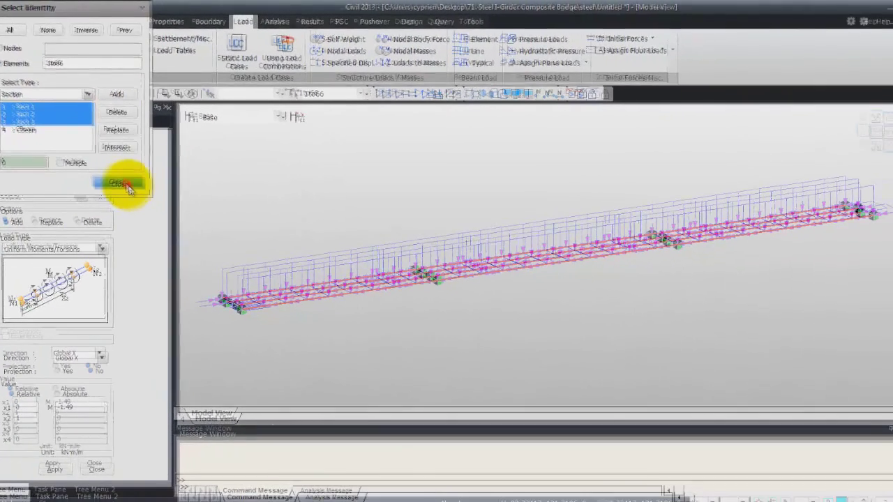
left_click(152, 207)
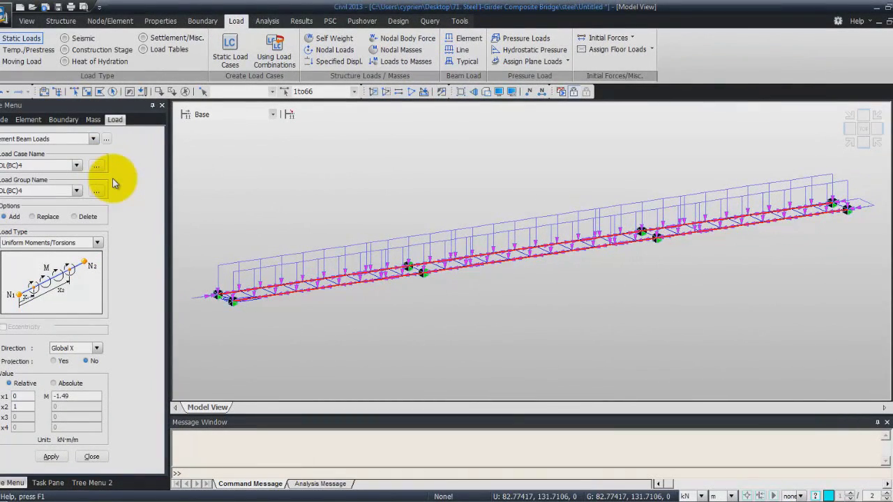
- Set the beam load case and load group to DL(AC)
left_click(76, 165)
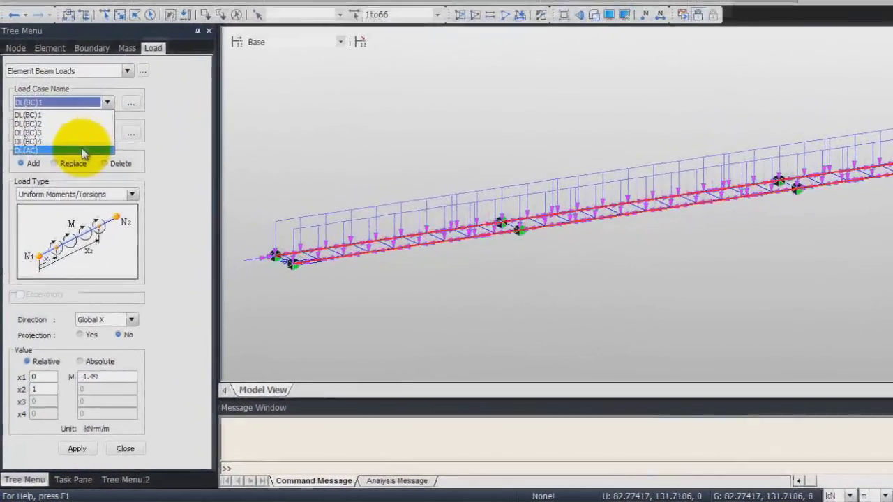
left_click(55, 206)
left_click(112, 126)
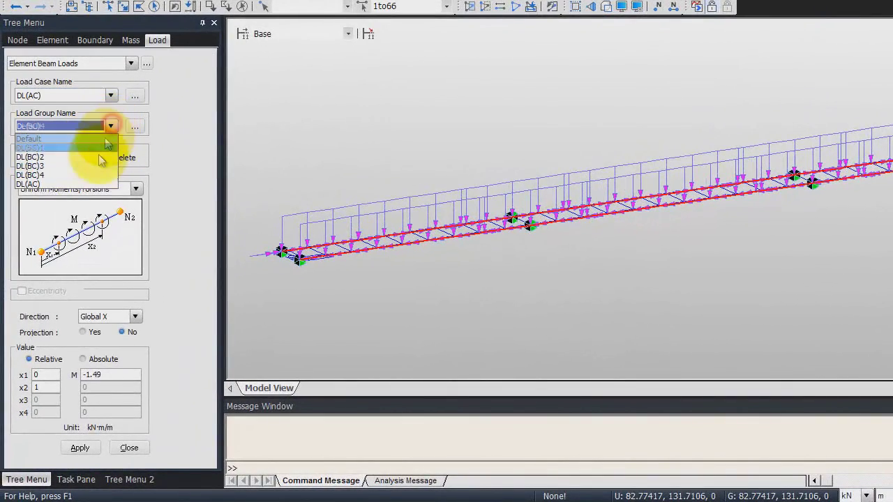
left_click(94, 182)
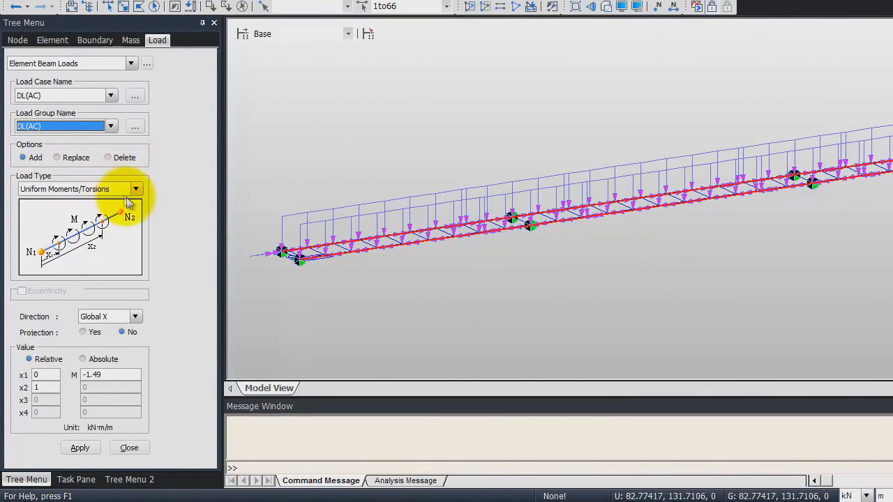
left_click(136, 189)
- Apply a uniform load w = -18.69 kN/m in Global Z to the selected girders
left_click(115, 220)
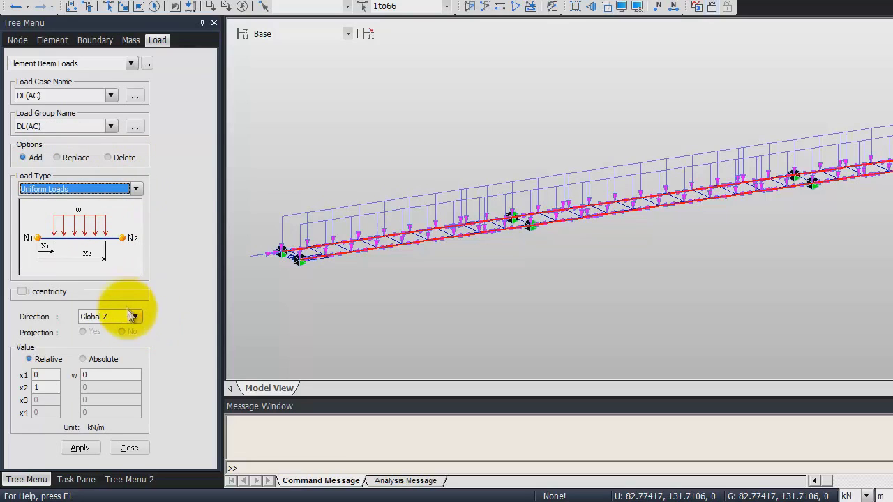
left_click(100, 374)
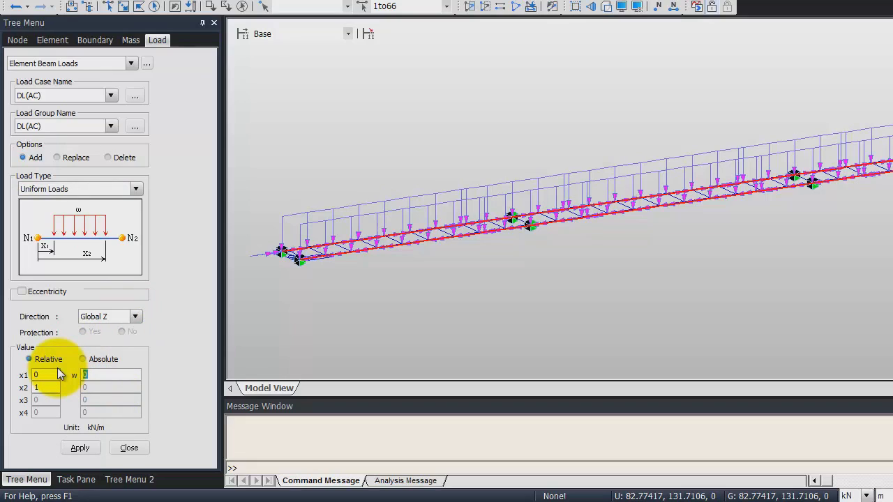
type("-18.69")
left_click(80, 448)
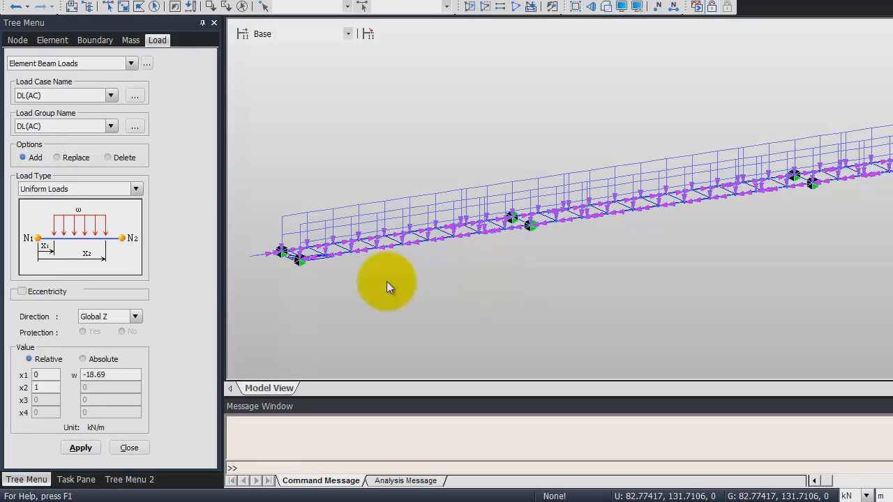
- Switch the beam load type to Uniform Moments/Torsions about Global X
left_click(136, 188)
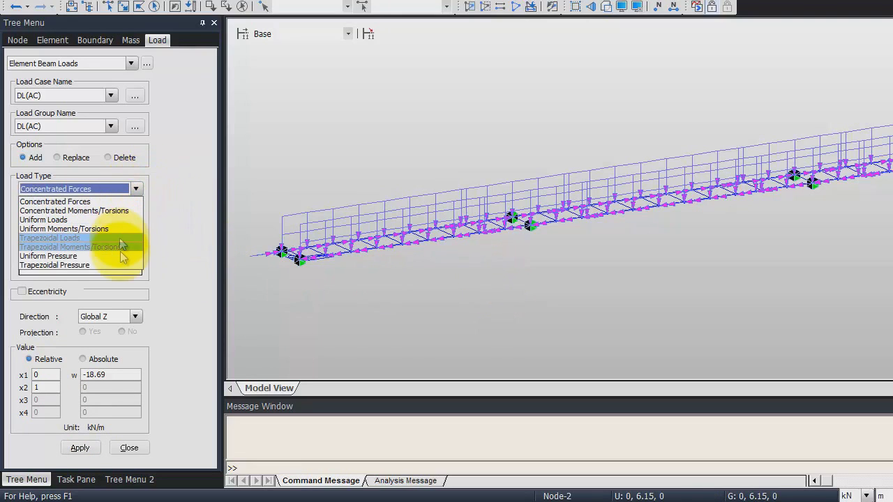
left_click(119, 232)
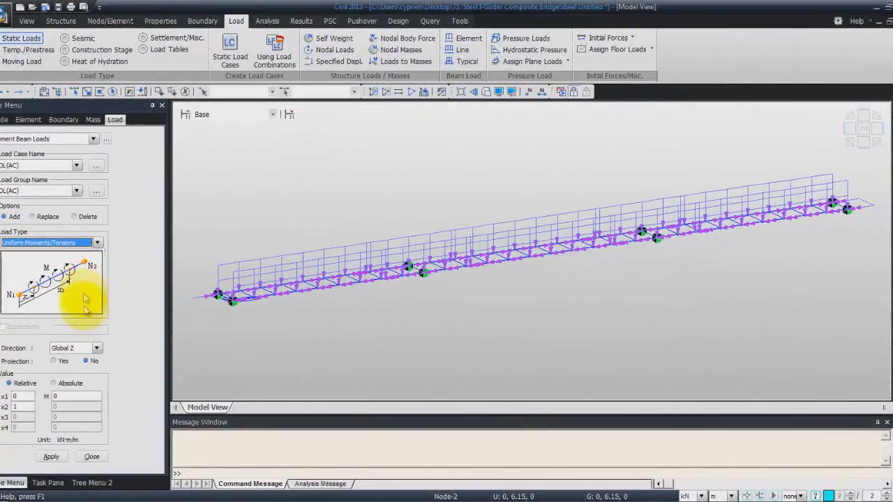
left_click(97, 348)
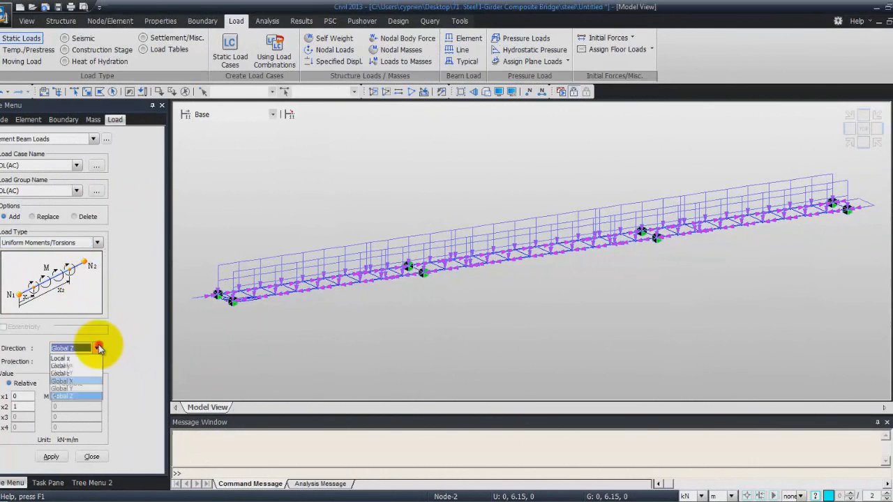
left_click(88, 381)
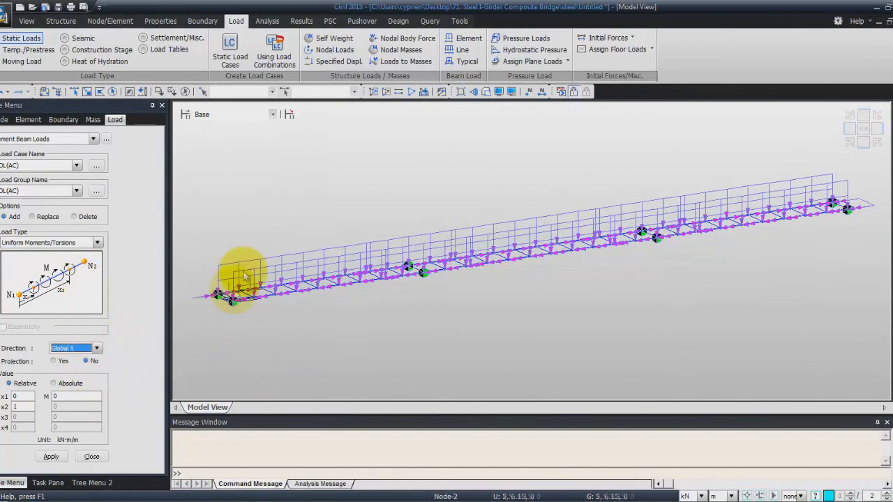
- Apply a -19.69 kN·m/m torsion to polygon-selected elements 2–66 by 2
left_click(101, 92)
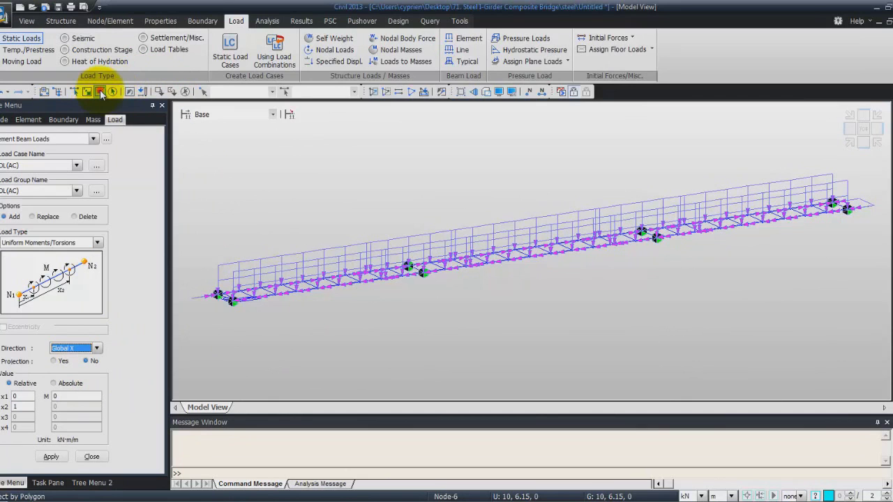
left_click(206, 307)
left_click(878, 203)
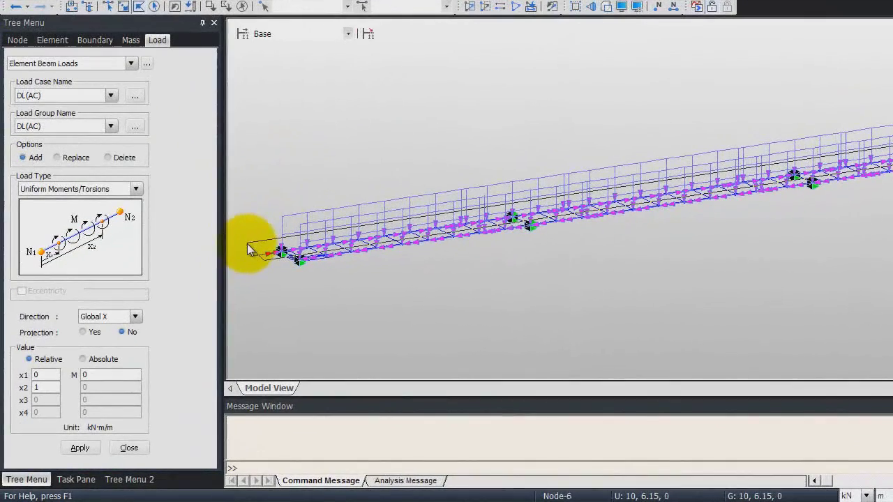
left_click(250, 250)
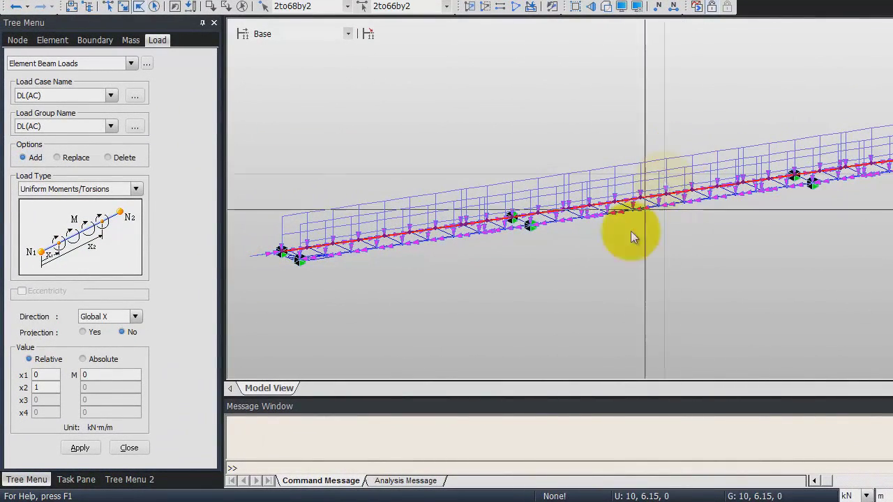
left_click(93, 376)
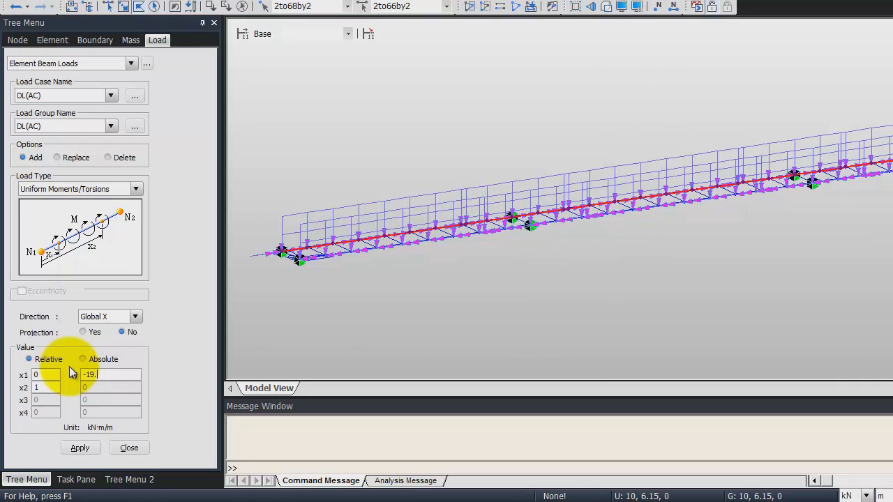
type("-19.69")
left_click(80, 448)
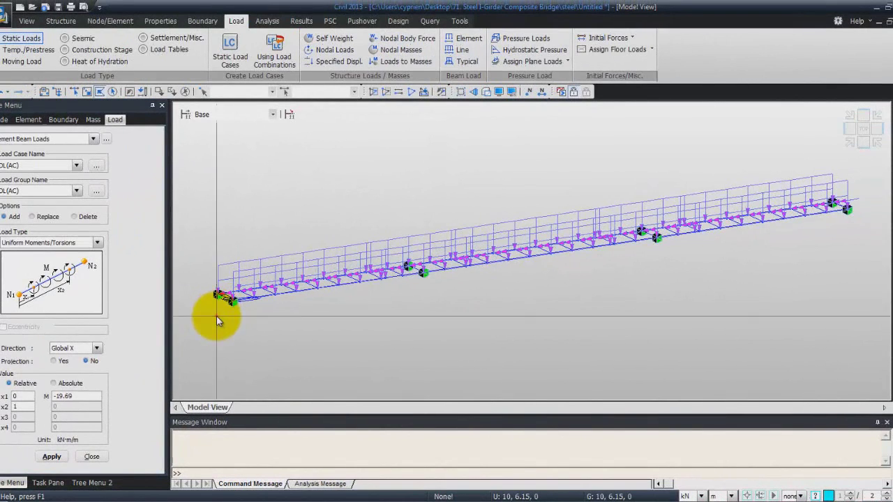
- Apply a 19.69 kN·m/m torsion to polygon-selected elements 1–65 by 2
left_click(260, 289)
left_click(860, 203)
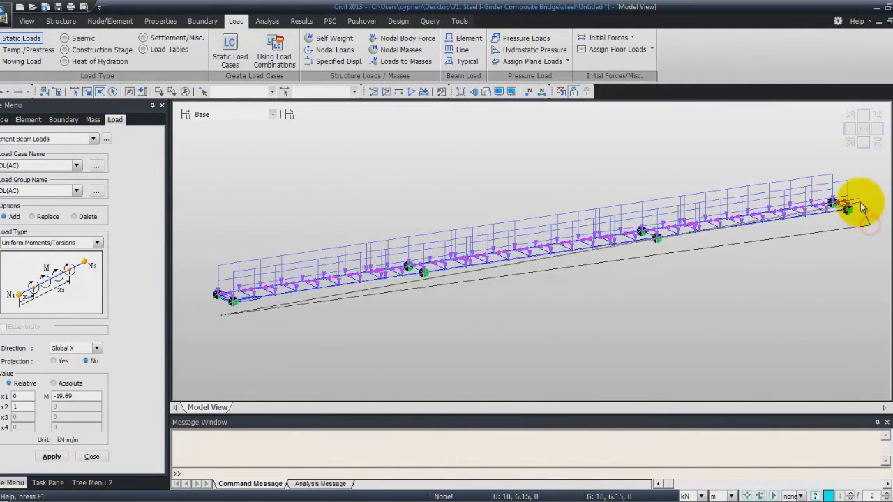
left_click(199, 301)
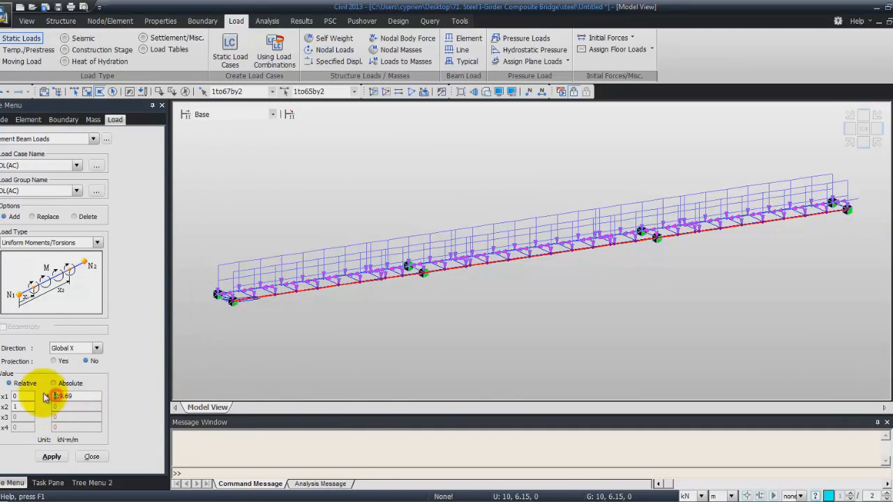
left_click_drag(71, 396, 47, 397)
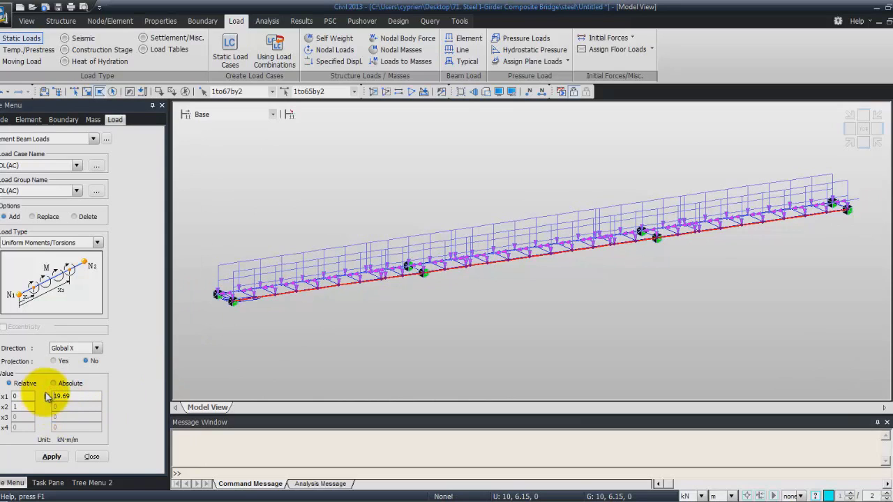
left_click(51, 457)
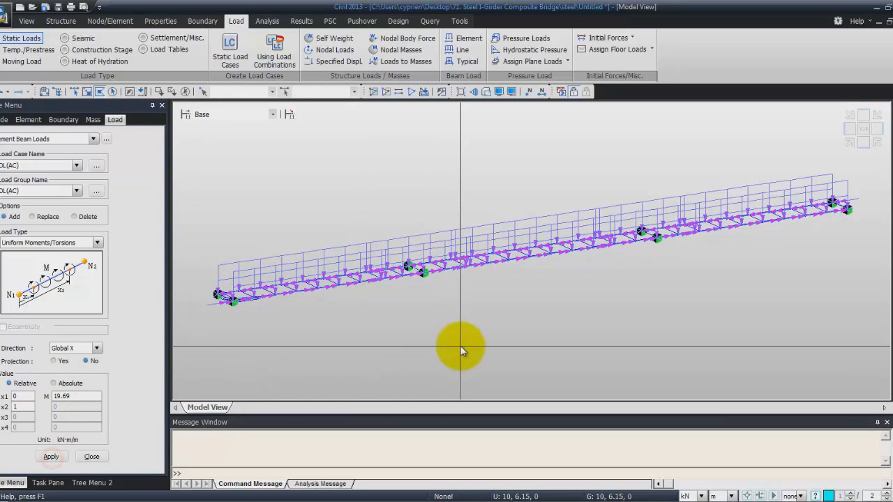